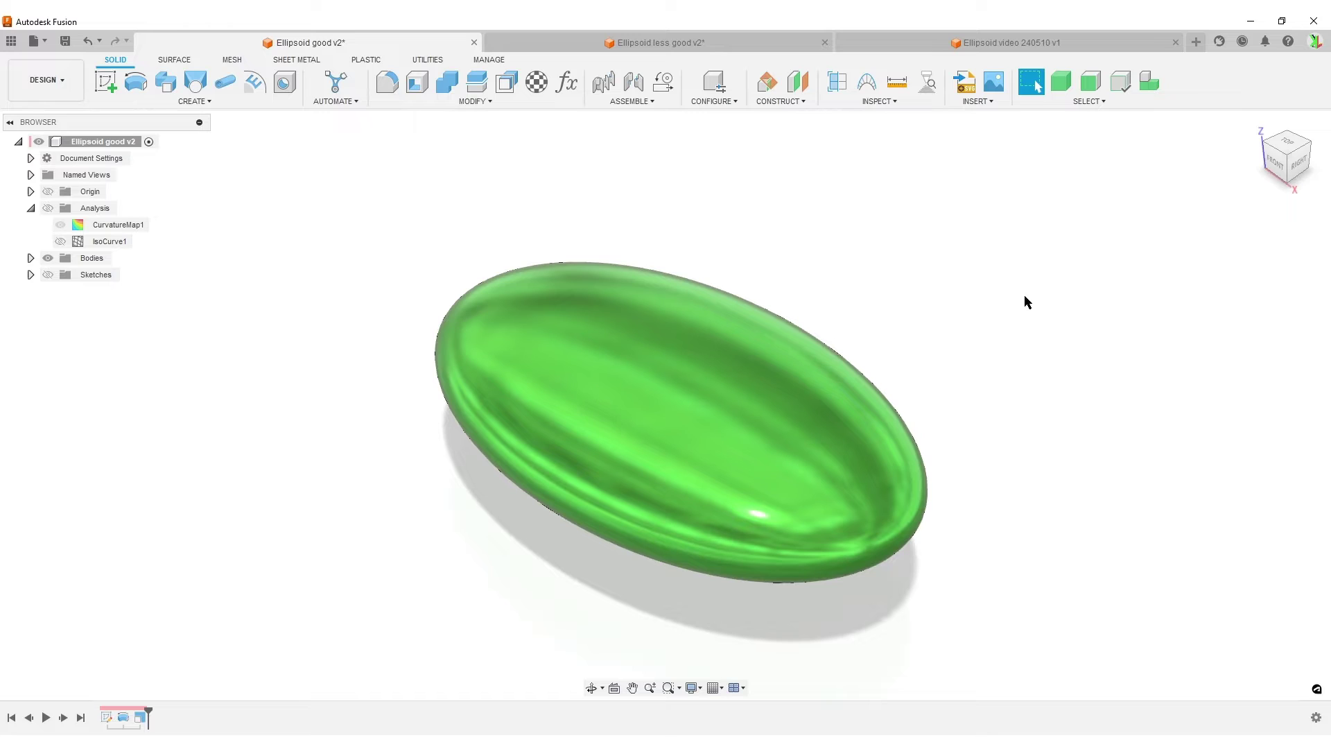
Inspect the green ellipsoid from the Right, Front and Top views, then return to Home view.
{"action": "left_click", "coordinate": [1298, 167]}
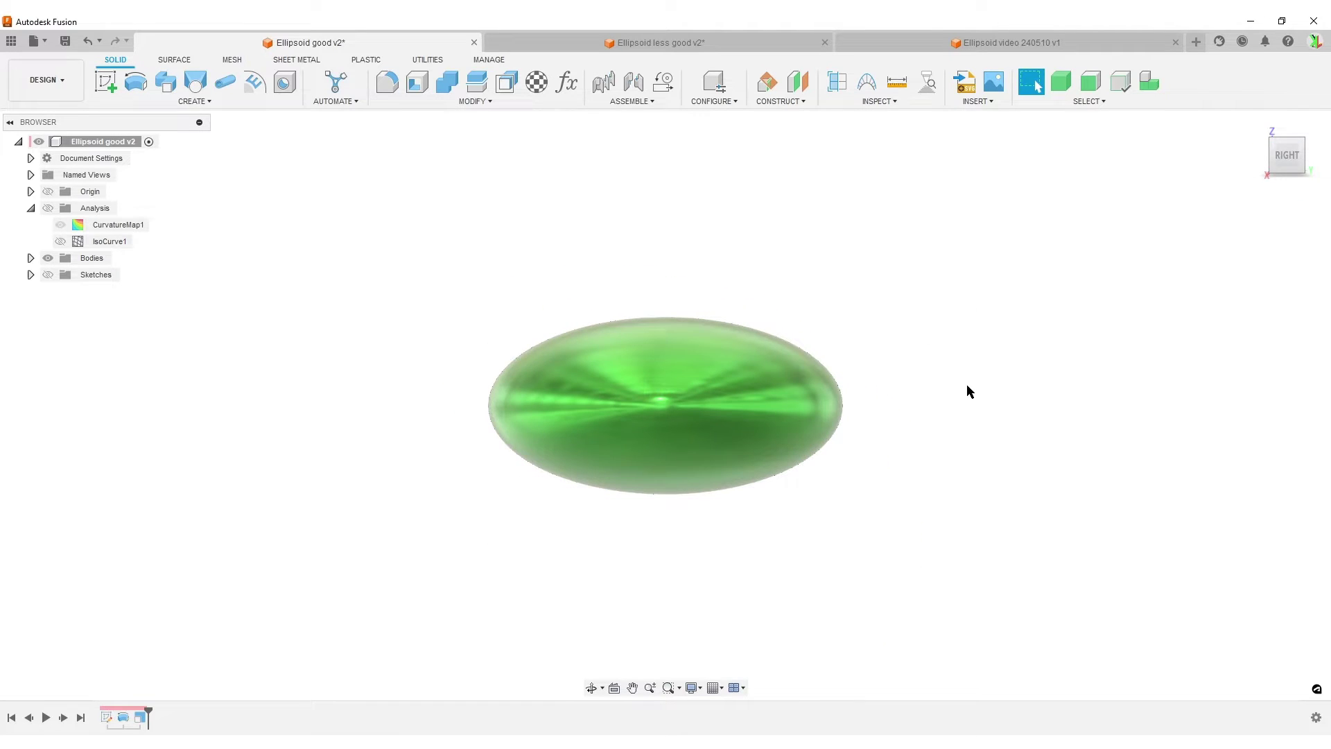
{"action": "middle_click_drag", "start_coordinate": [966, 384], "coordinate": [1049, 393], "text": "shift"}
{"action": "left_click", "coordinate": [1283, 157]}
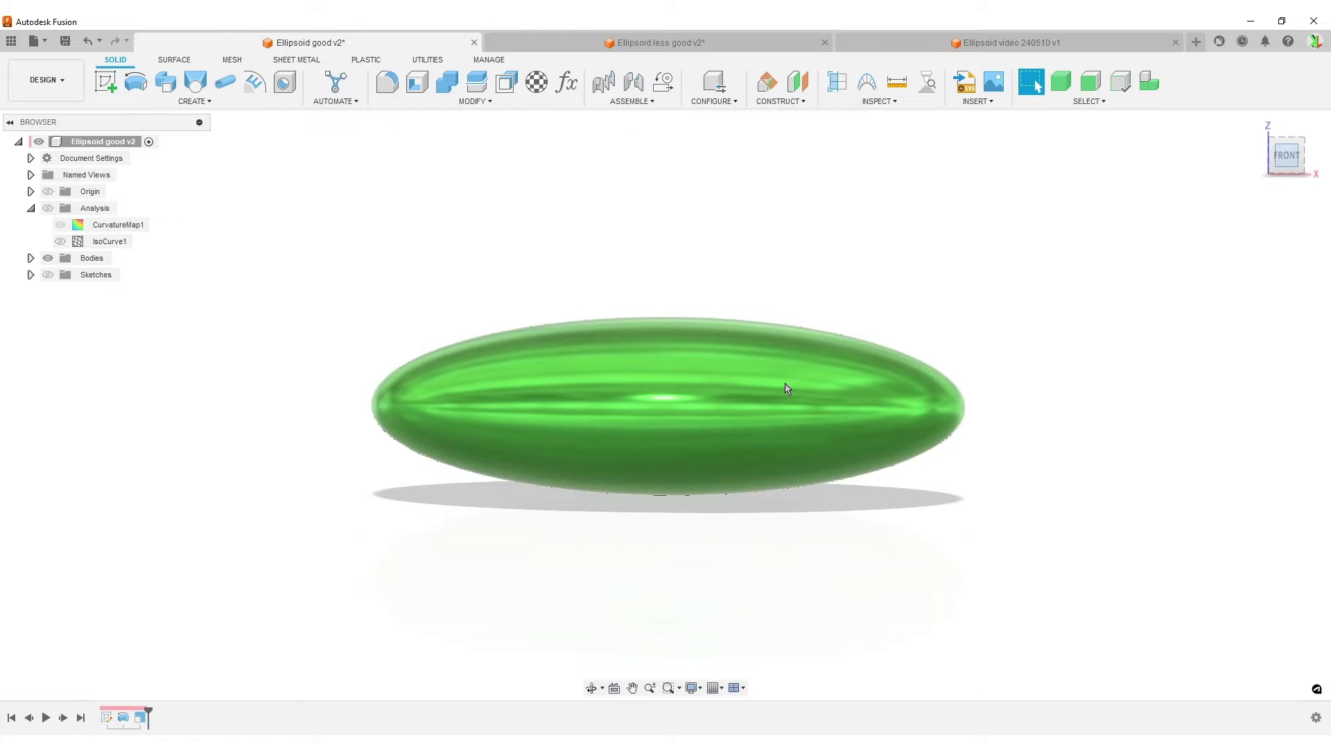
{"action": "middle_click_drag", "start_coordinate": [1096, 283], "coordinate": [1292, 198], "text": "shift"}
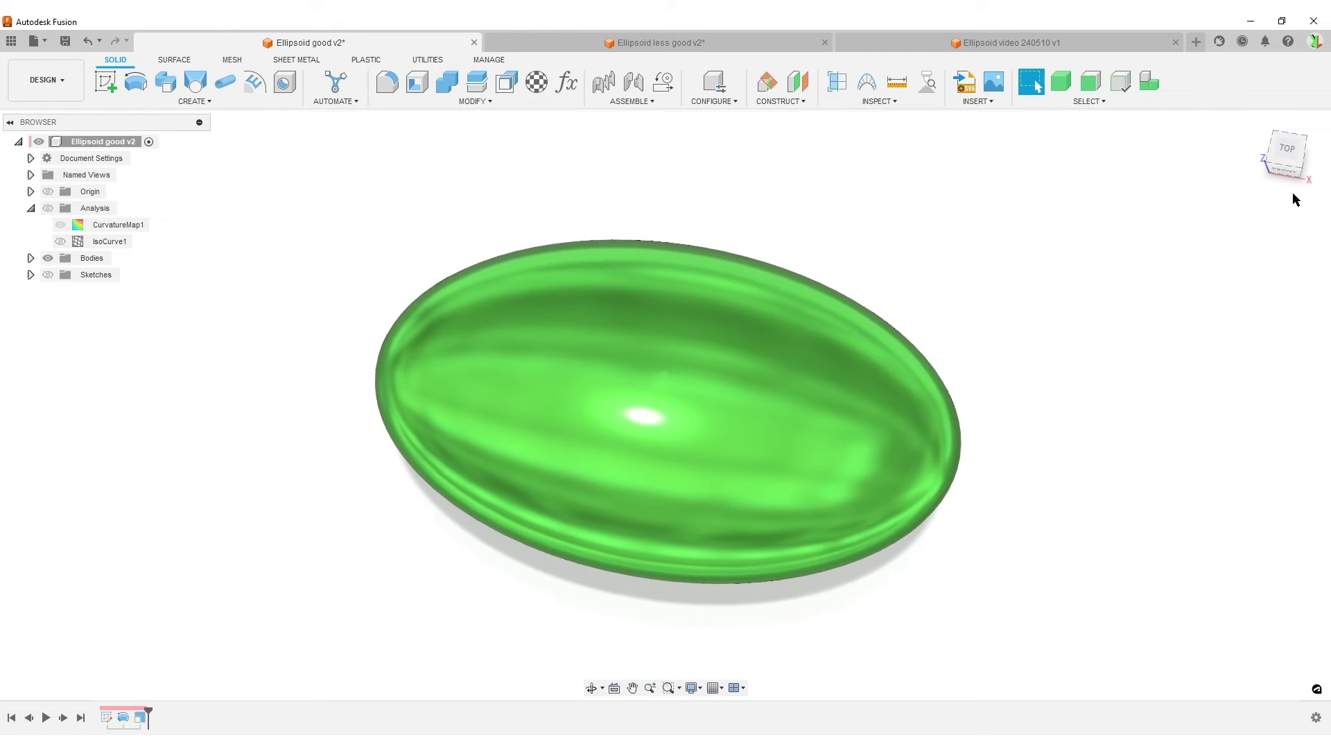
{"action": "left_click", "coordinate": [1284, 154]}
{"action": "middle_click_drag", "start_coordinate": [1028, 453], "coordinate": [1076, 389], "text": "shift"}
{"action": "left_click", "coordinate": [1253, 128]}
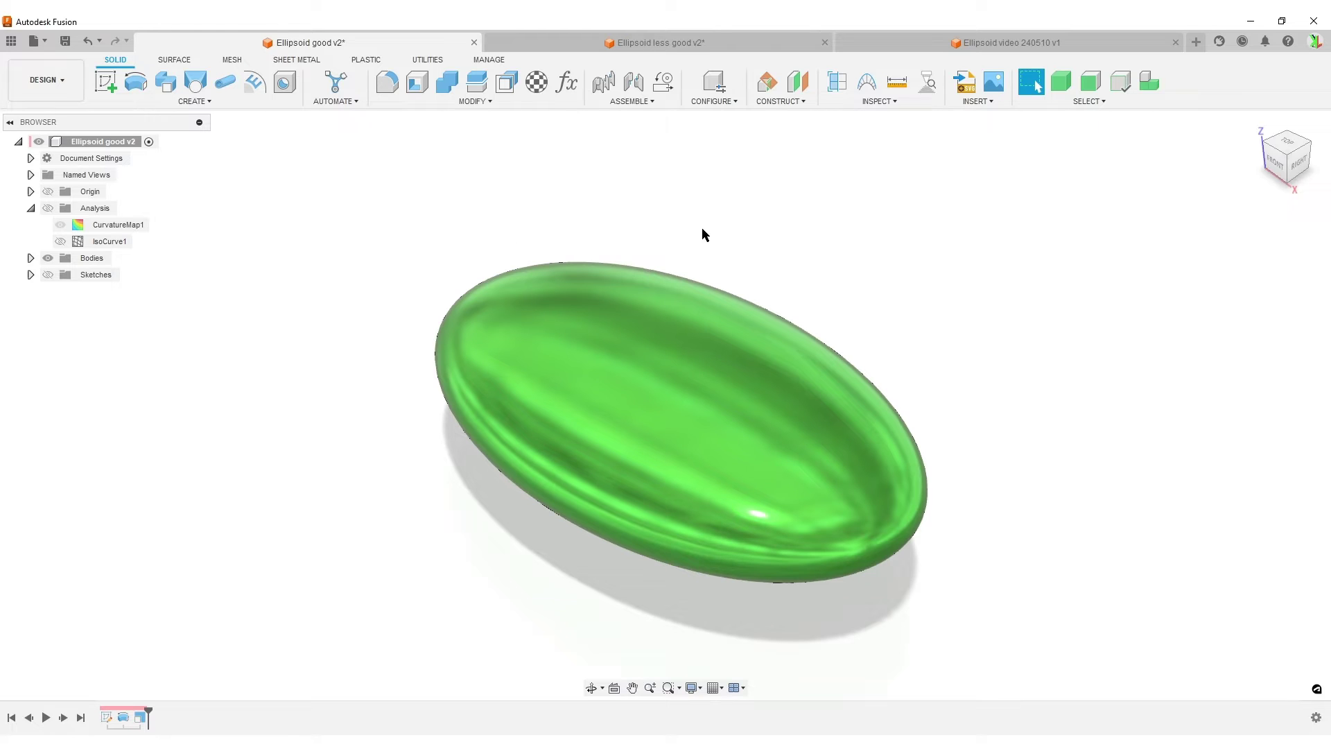
In Ellipsoid less good v2, view the sketches without the body, then restore the red body.
{"action": "left_click", "coordinate": [671, 44]}
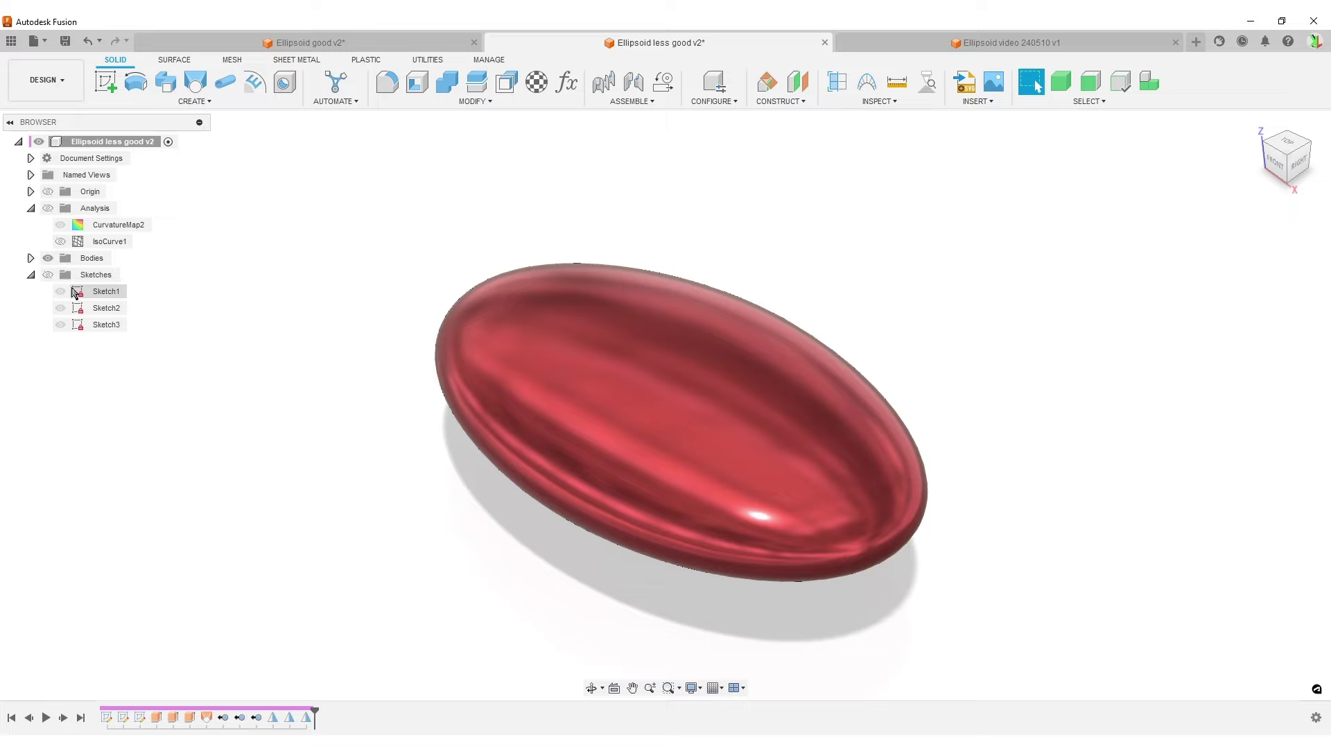
{"action": "left_click", "coordinate": [48, 274]}
{"action": "left_click", "coordinate": [50, 259]}
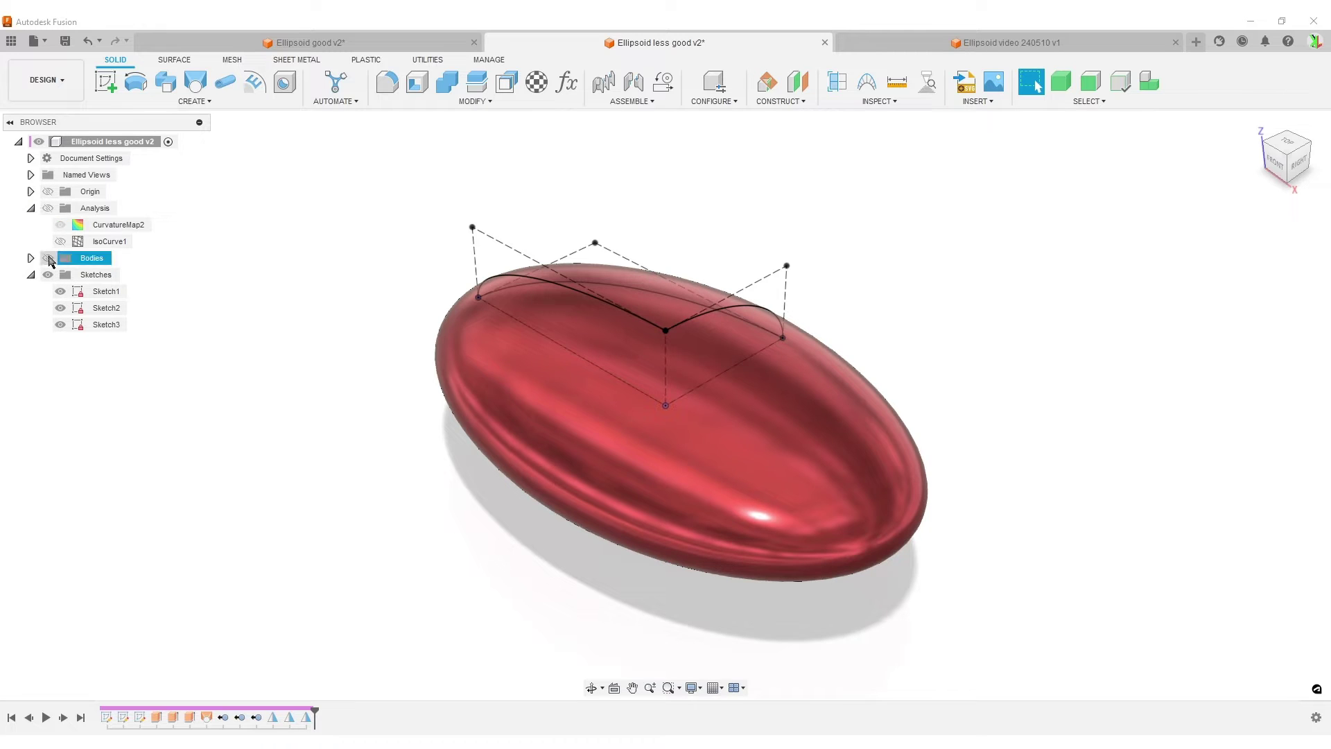
{"action": "left_click", "coordinate": [48, 258]}
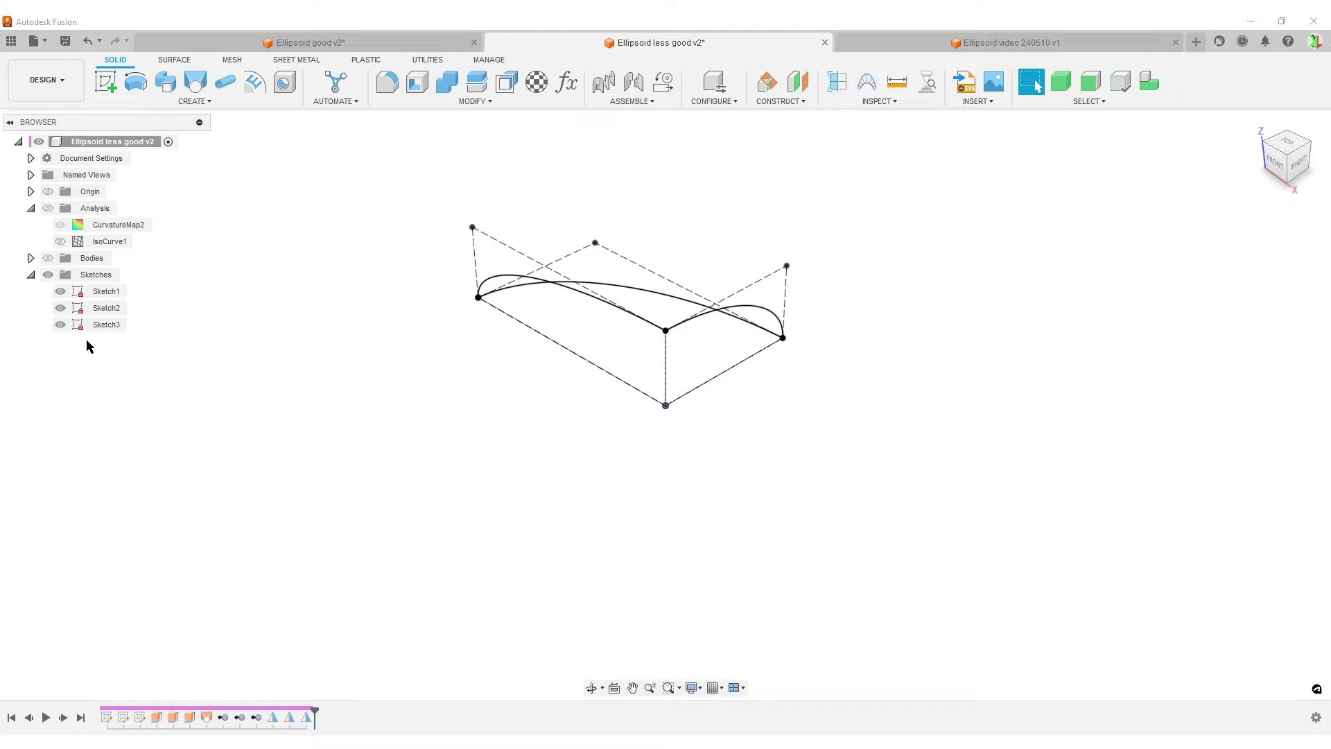
{"action": "left_click", "coordinate": [47, 274]}
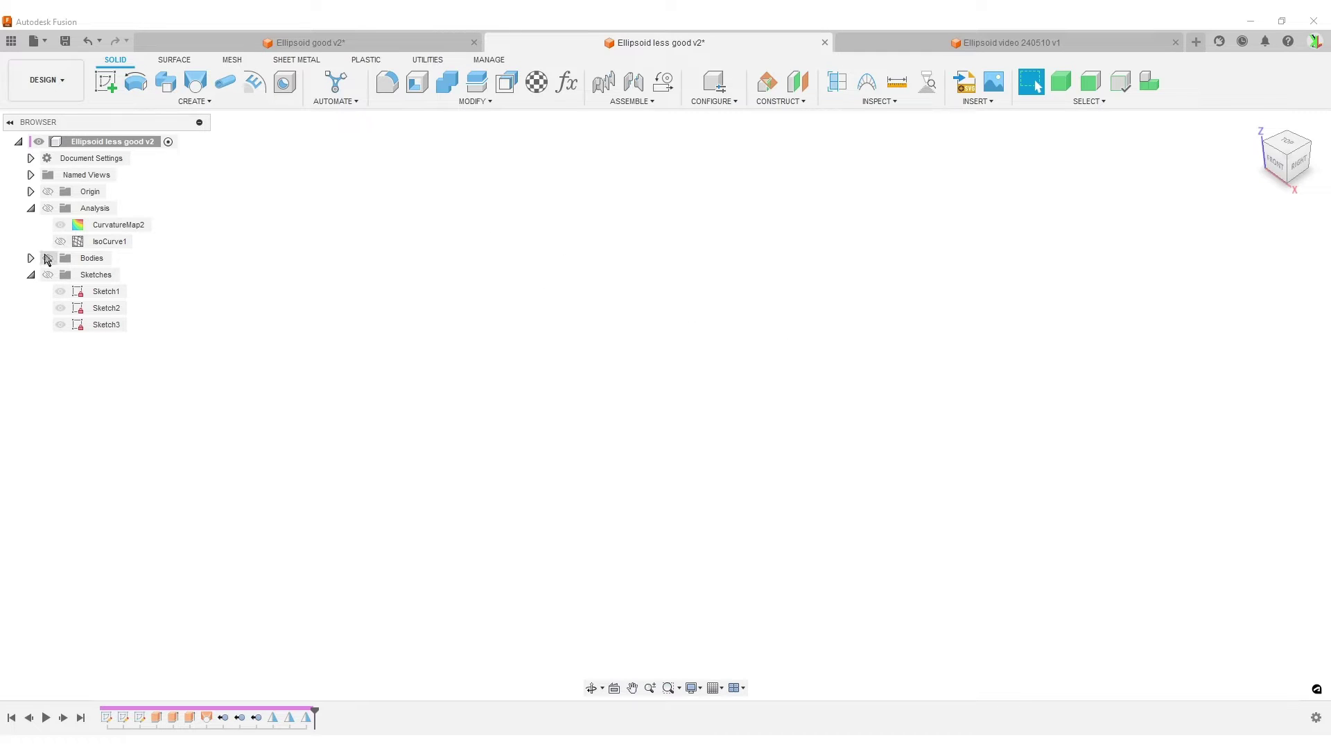
{"action": "left_click", "coordinate": [47, 259]}
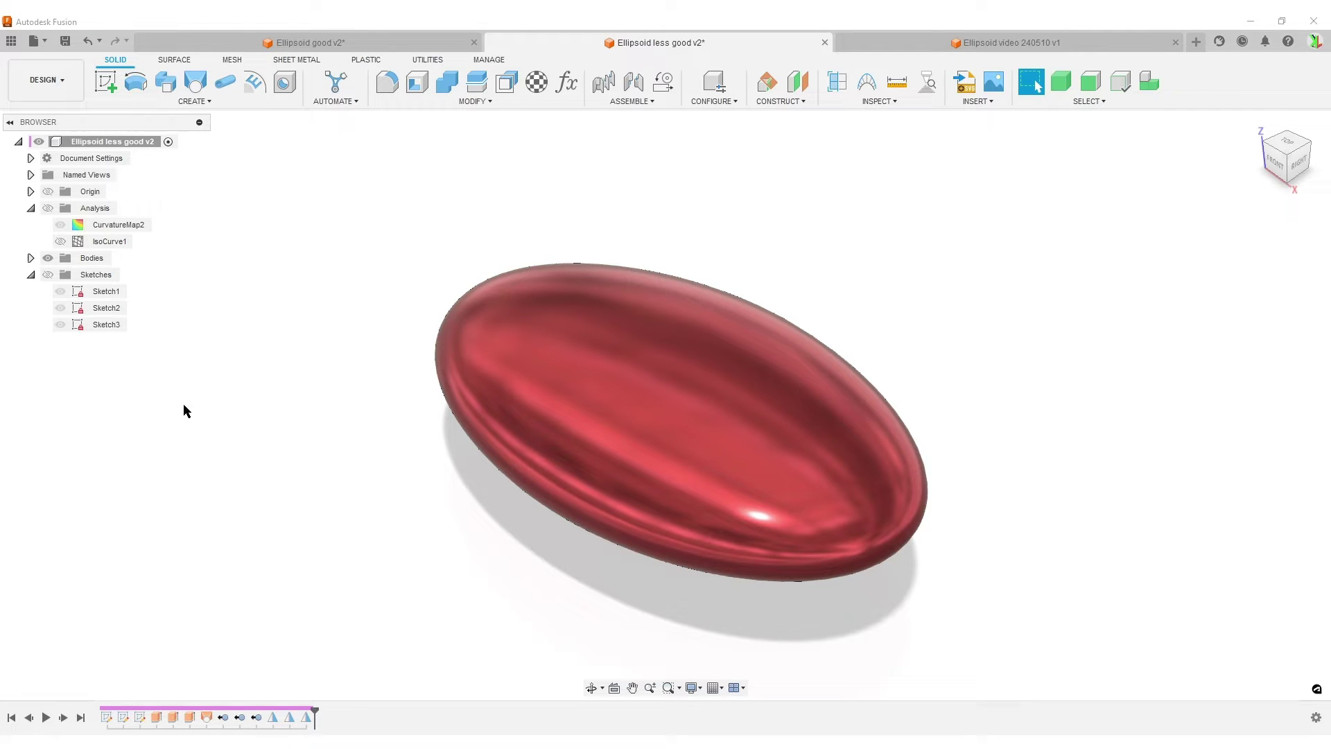
{"action": "left_click", "coordinate": [350, 43]}
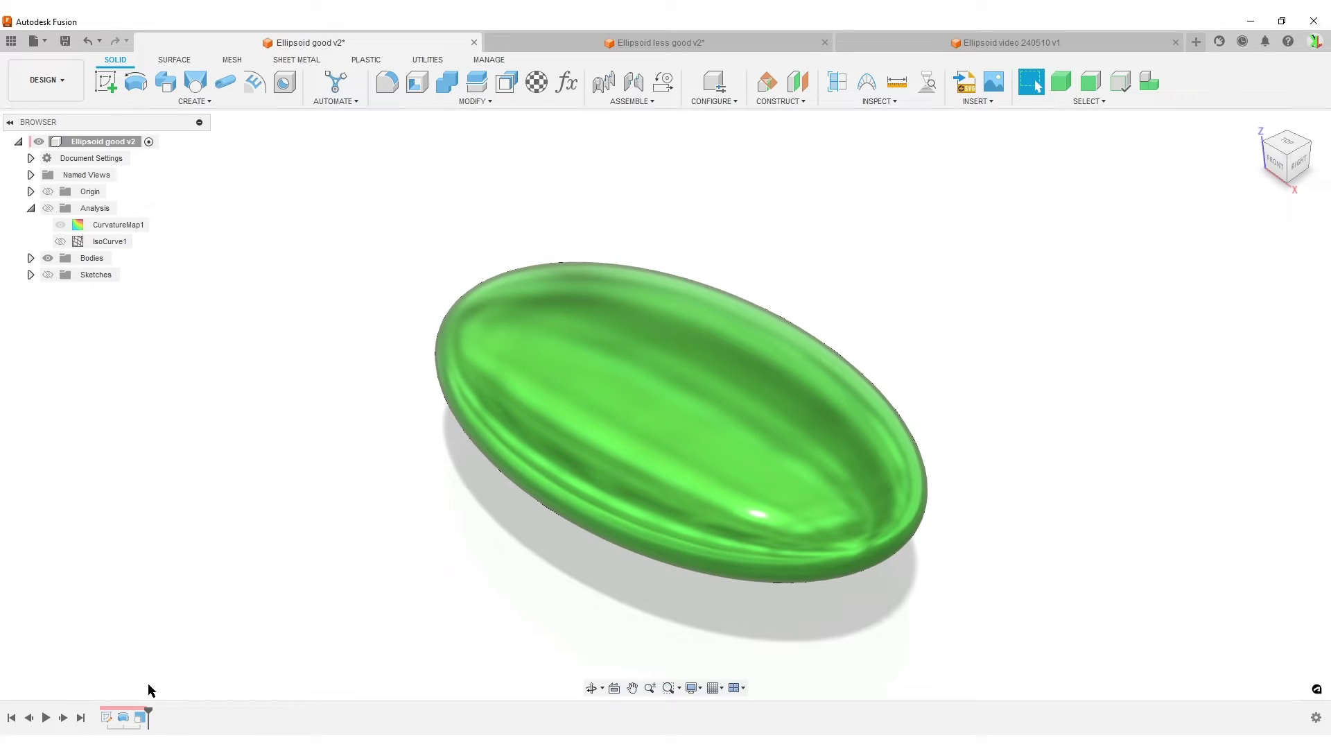
{"action": "left_click", "coordinate": [527, 43]}
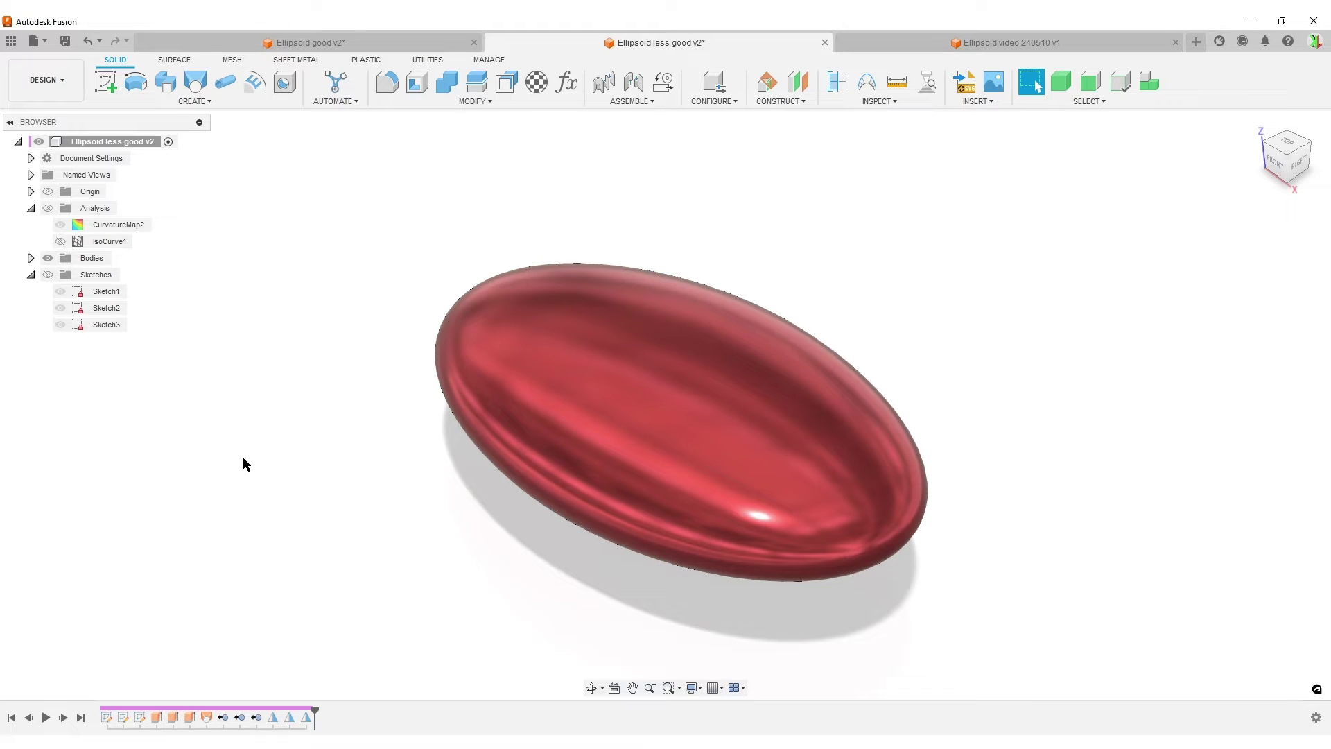
Show the curvature map on the red ellipsoid, then on the green Ellipsoid good v2 one.
{"action": "left_click", "coordinate": [47, 208]}
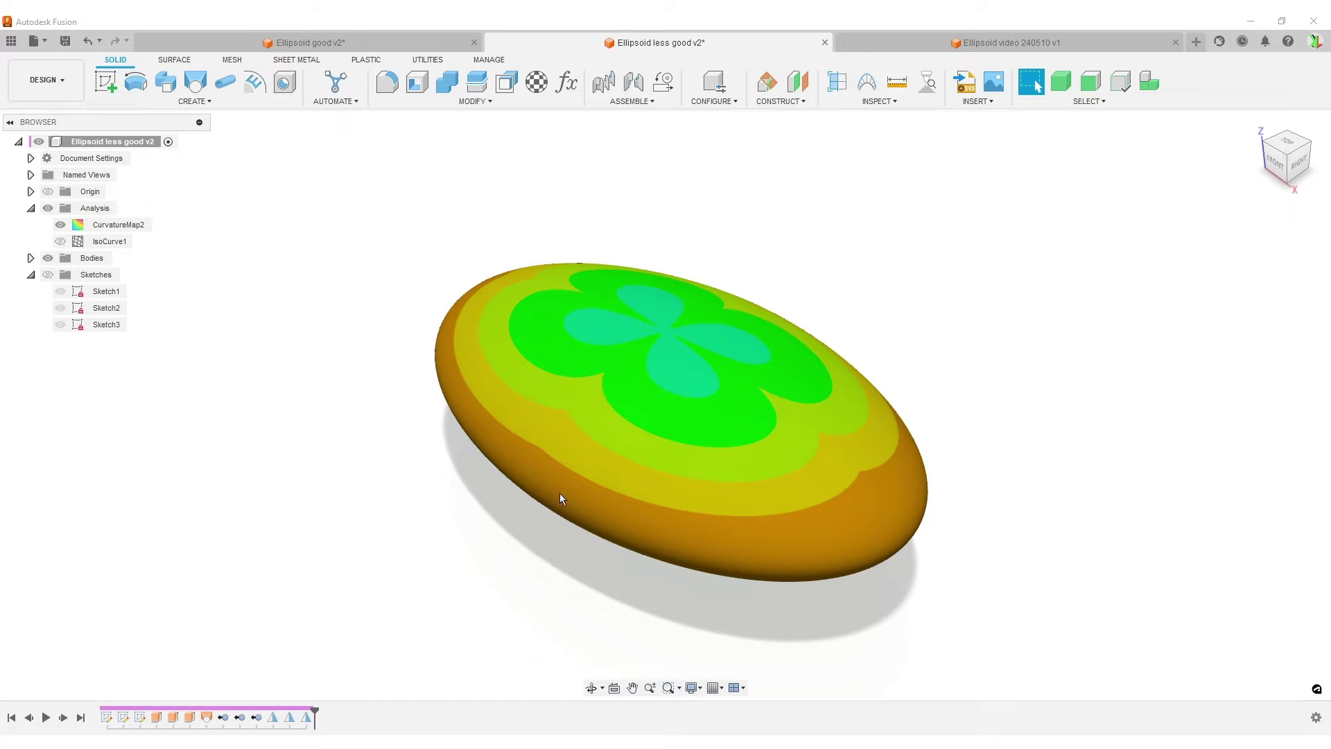
{"action": "left_click", "coordinate": [430, 42]}
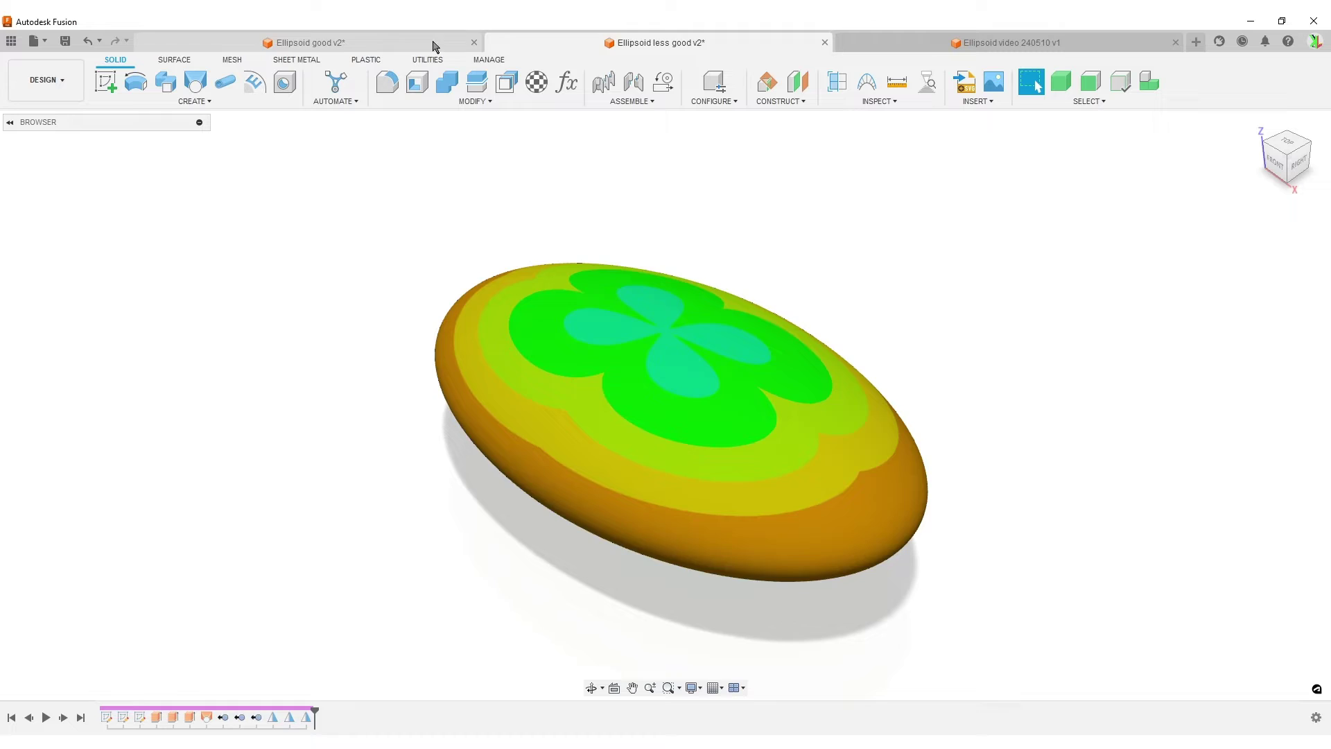
{"action": "left_click", "coordinate": [47, 208]}
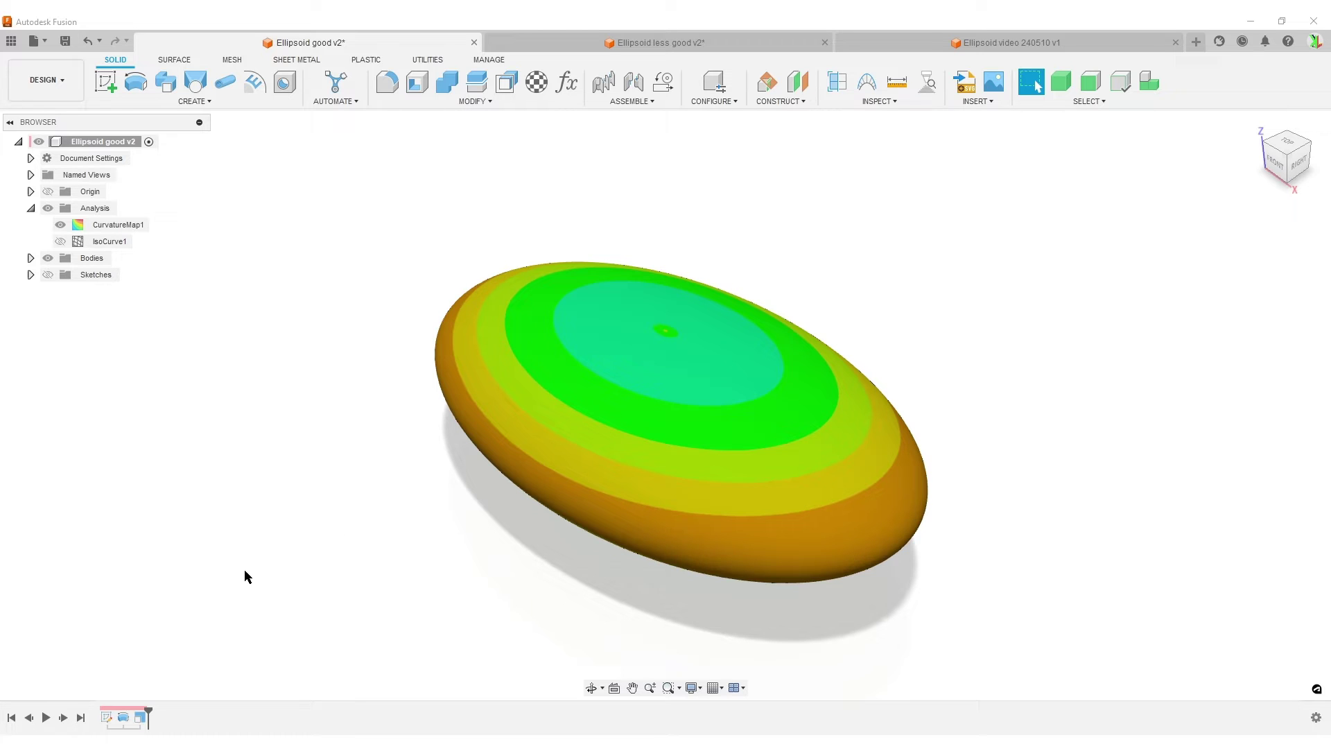
Hide both curvature maps and show IsoCurve1 combs on the red ellipsoid, tilting toward its top.
{"action": "left_click", "coordinate": [60, 224]}
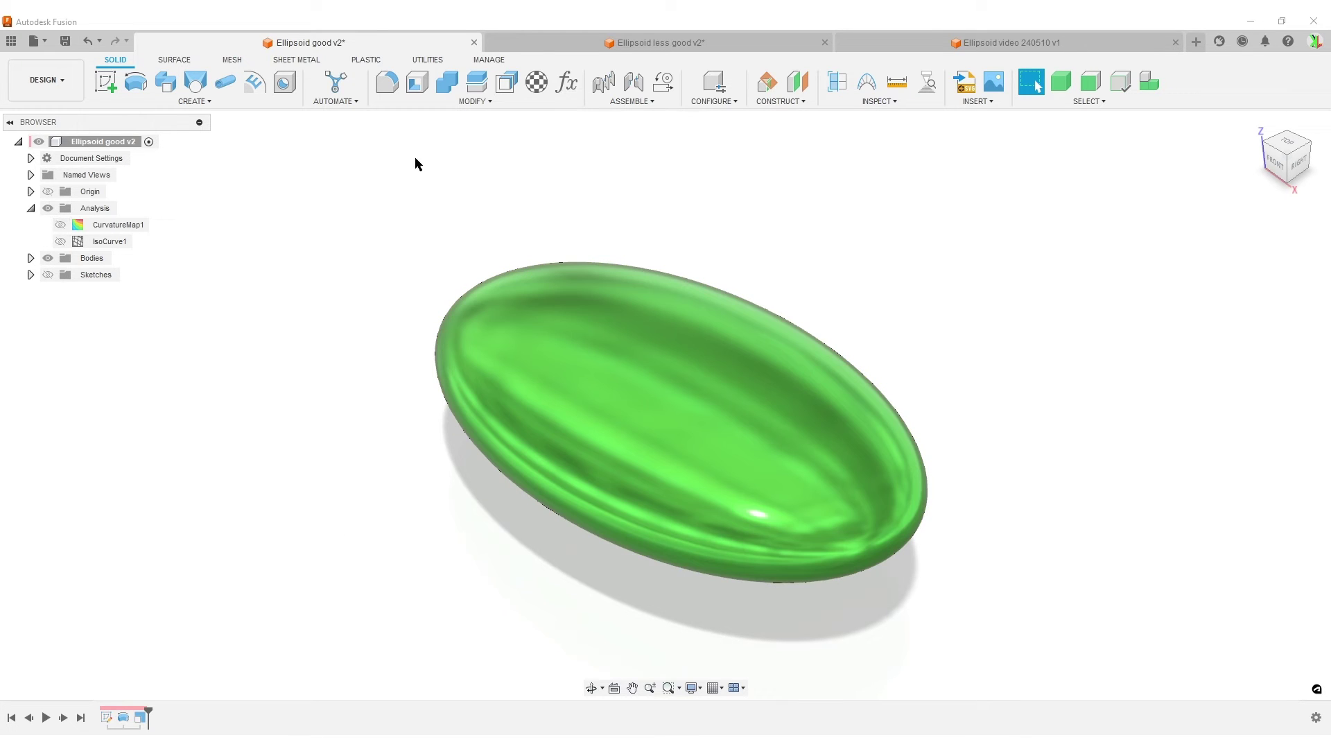
{"action": "left_click", "coordinate": [550, 45]}
{"action": "left_click", "coordinate": [60, 224]}
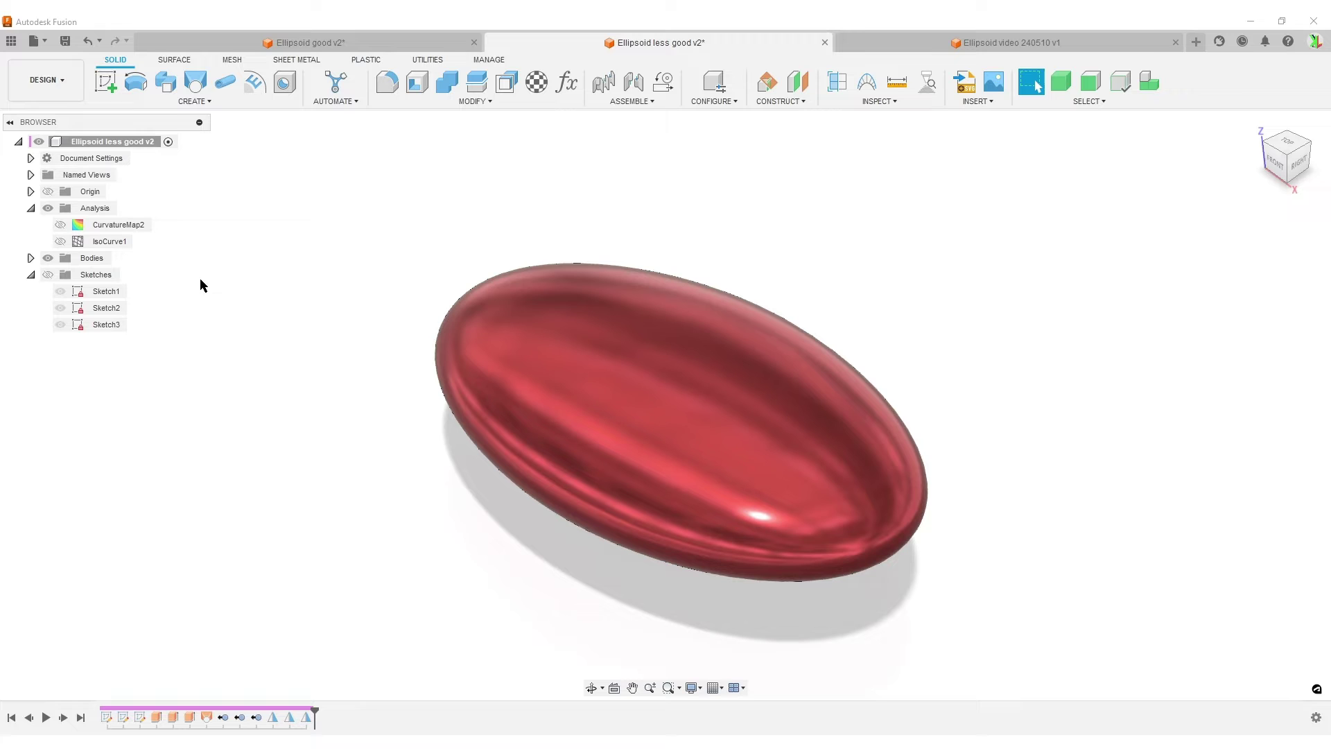
{"action": "left_click", "coordinate": [60, 242]}
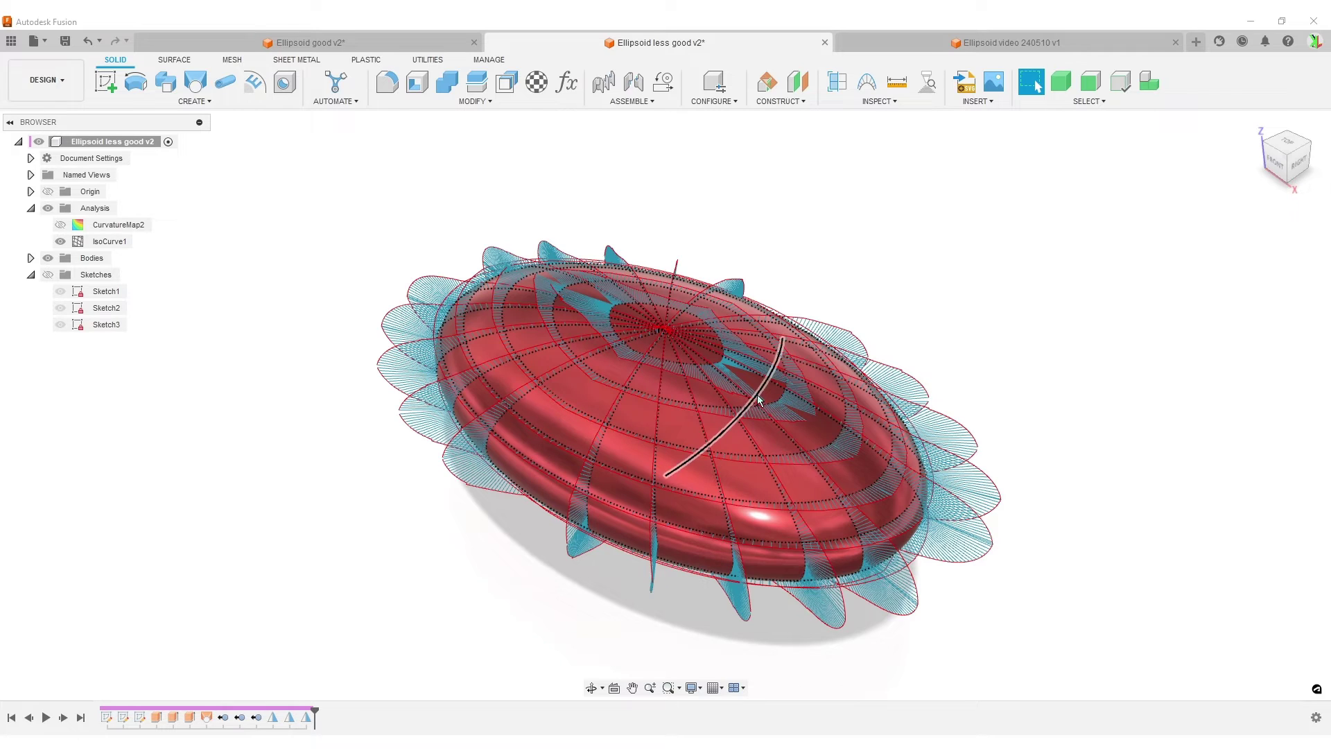
{"action": "scroll", "coordinate": [449, 590], "scroll_direction": "up", "scroll_amount": 5}
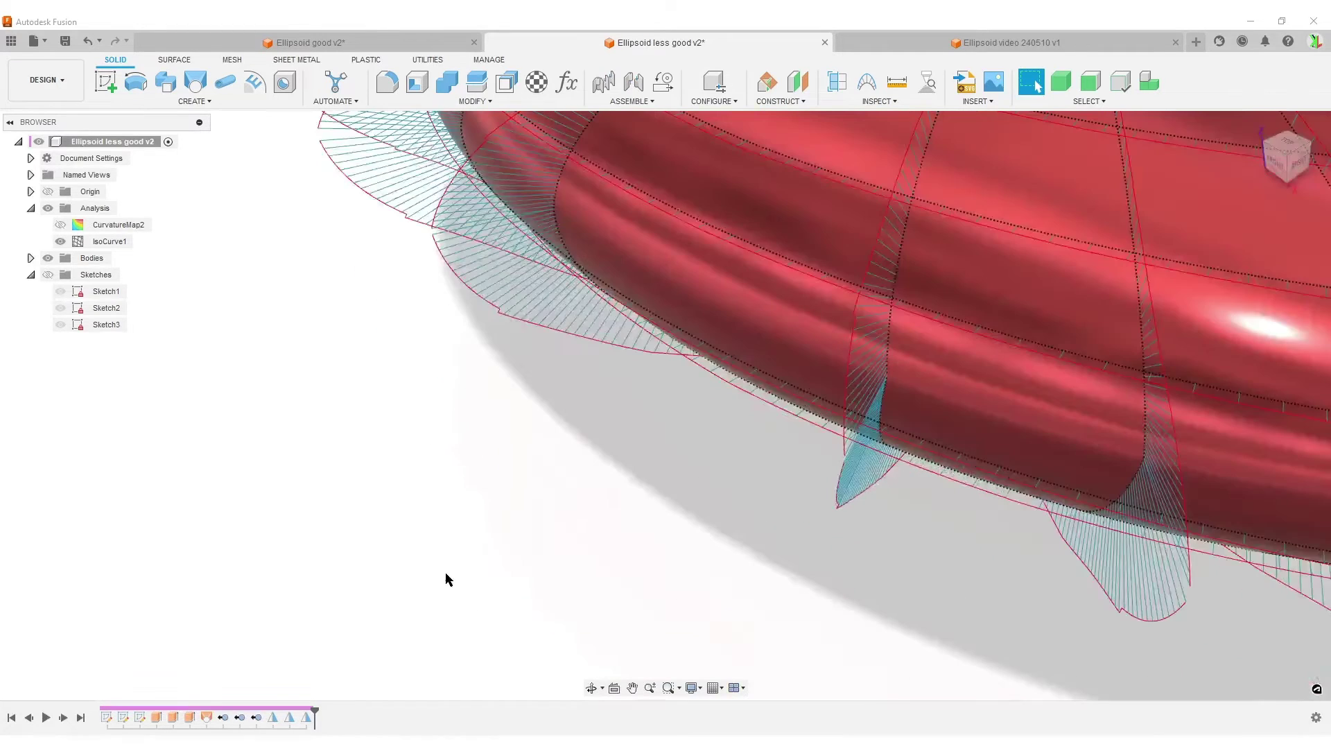
{"action": "middle_click_drag", "start_coordinate": [342, 350], "coordinate": [338, 272], "text": "shift"}
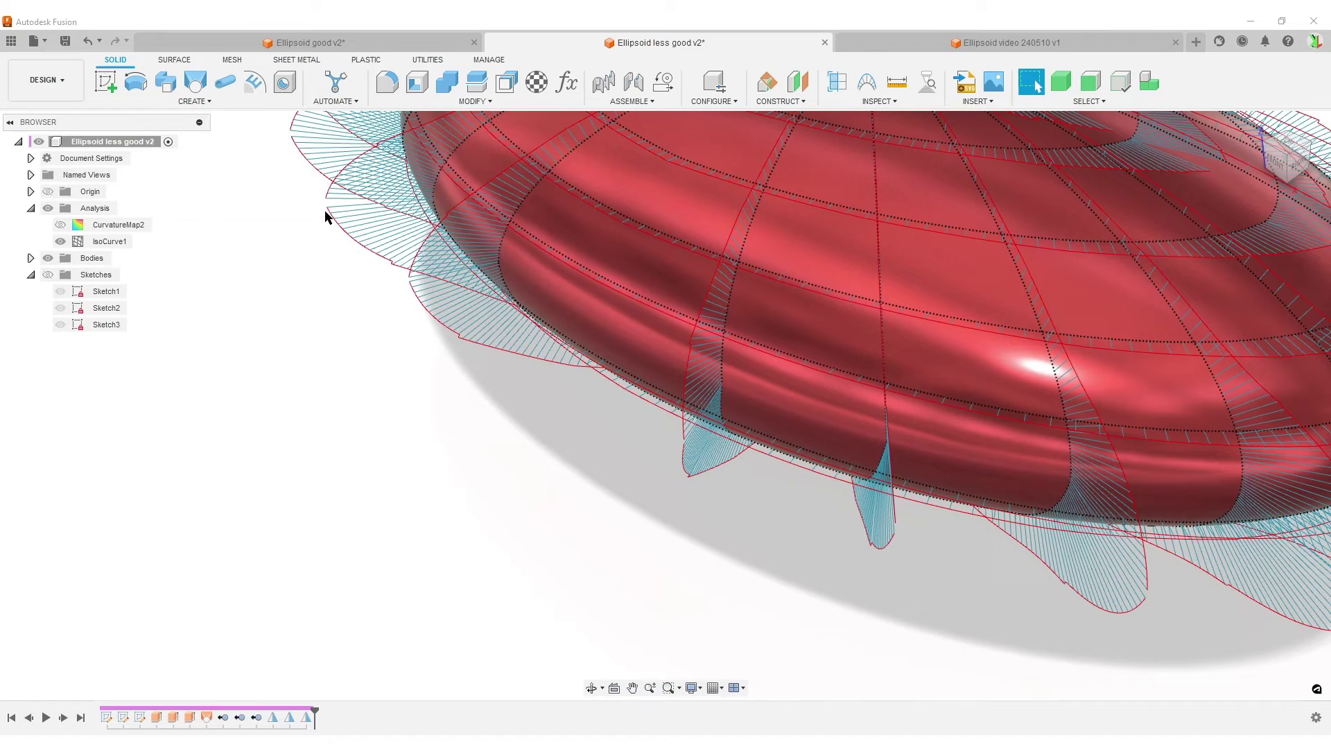
{"action": "scroll", "coordinate": [347, 332], "scroll_direction": "down", "scroll_amount": 5}
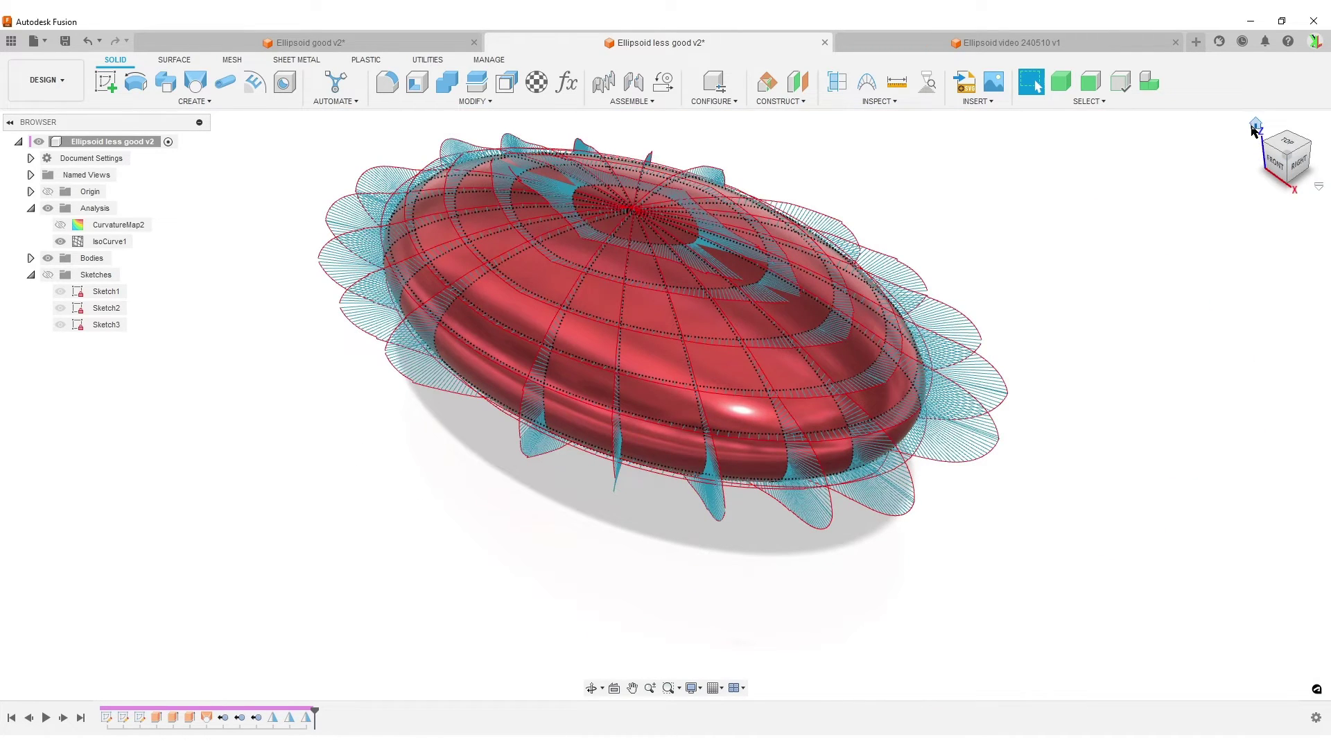
Show IsoCurve1 on the green ellipsoid, check it from Top and Home, and compare designs.
{"action": "left_click", "coordinate": [398, 43]}
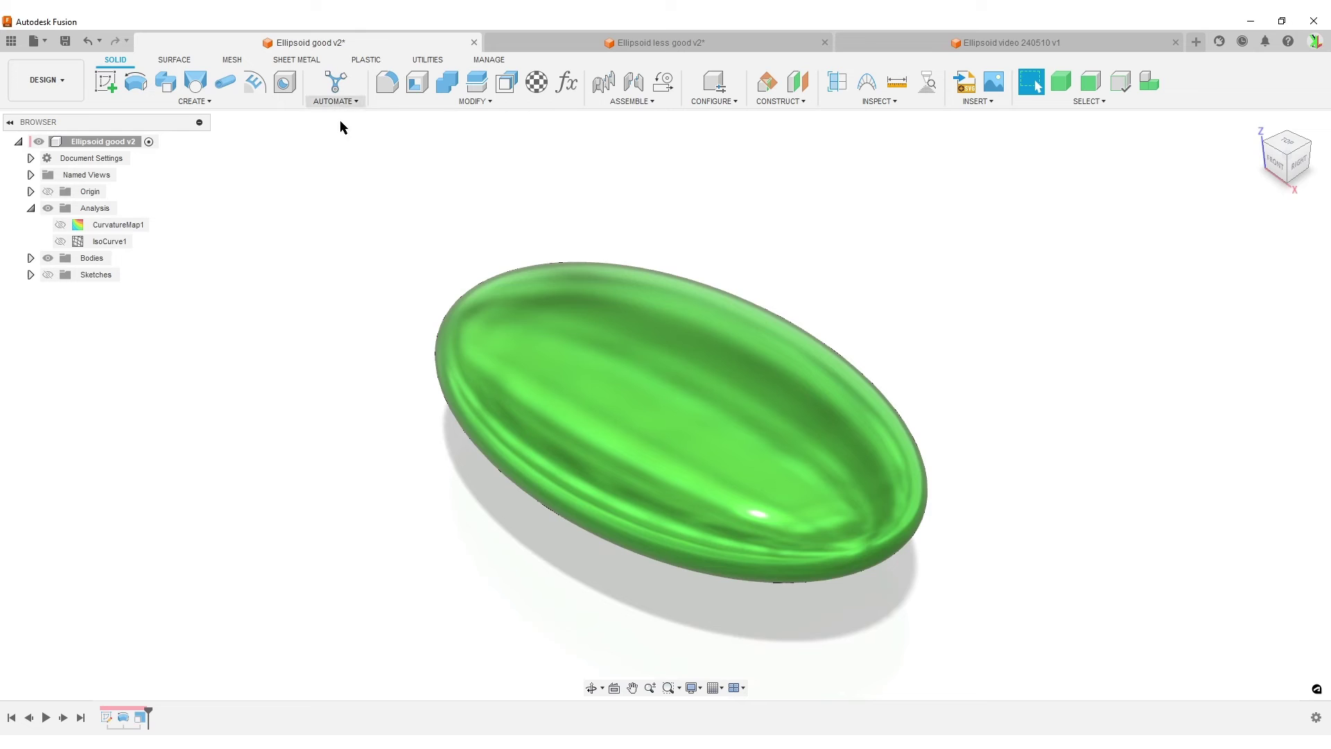
{"action": "left_click", "coordinate": [60, 241]}
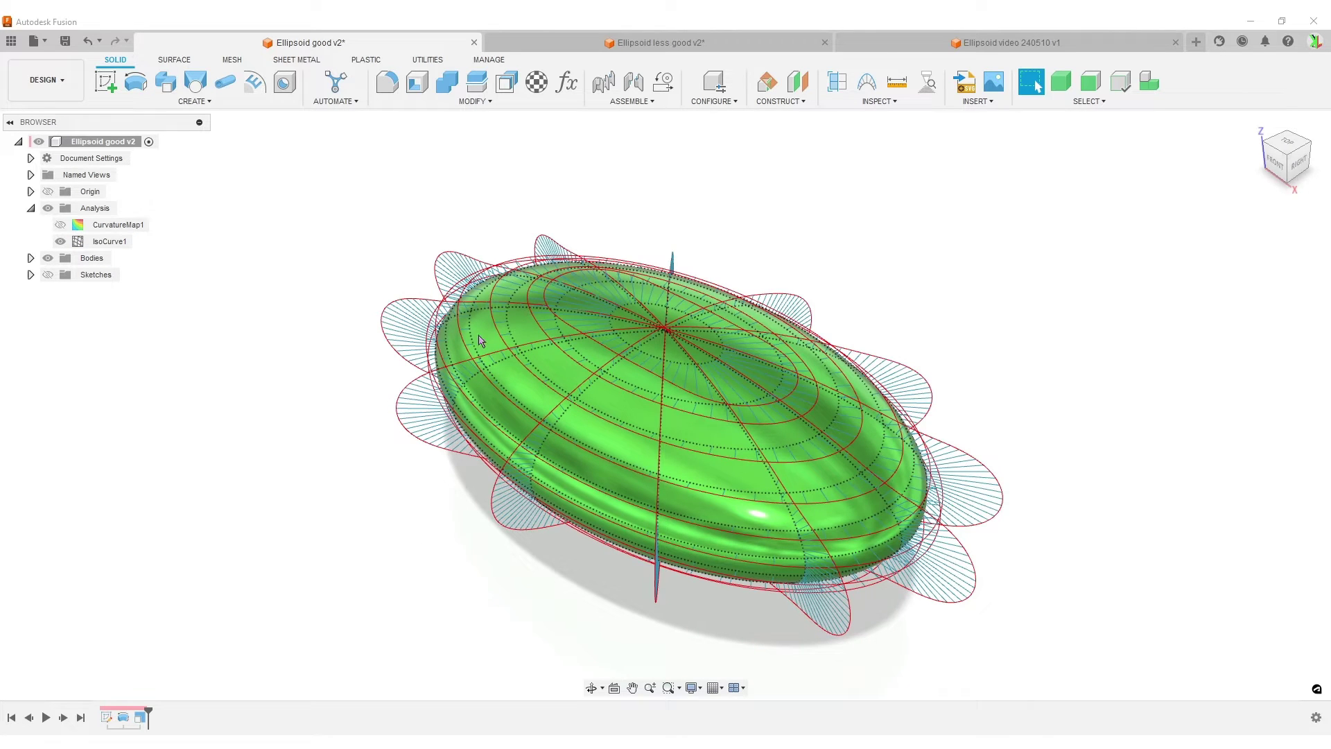
{"action": "left_click", "coordinate": [1286, 144]}
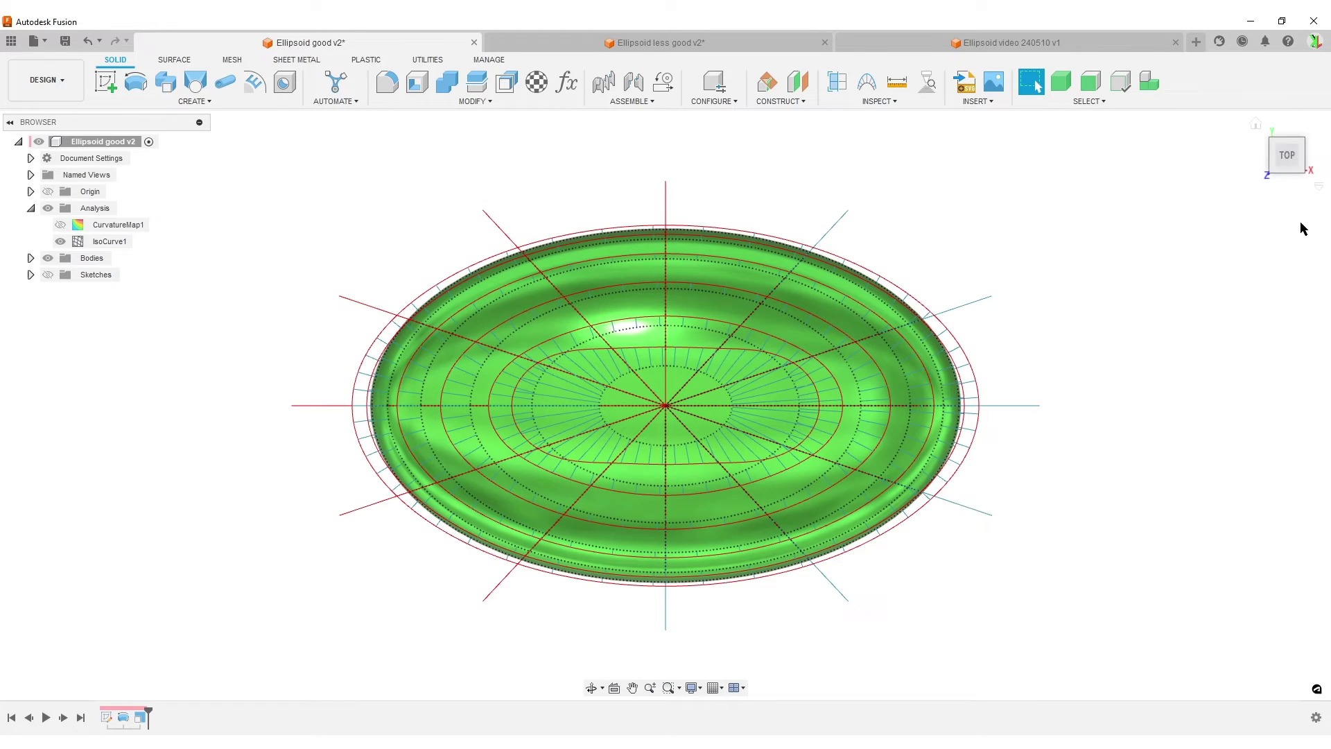
{"action": "left_click", "coordinate": [1262, 126]}
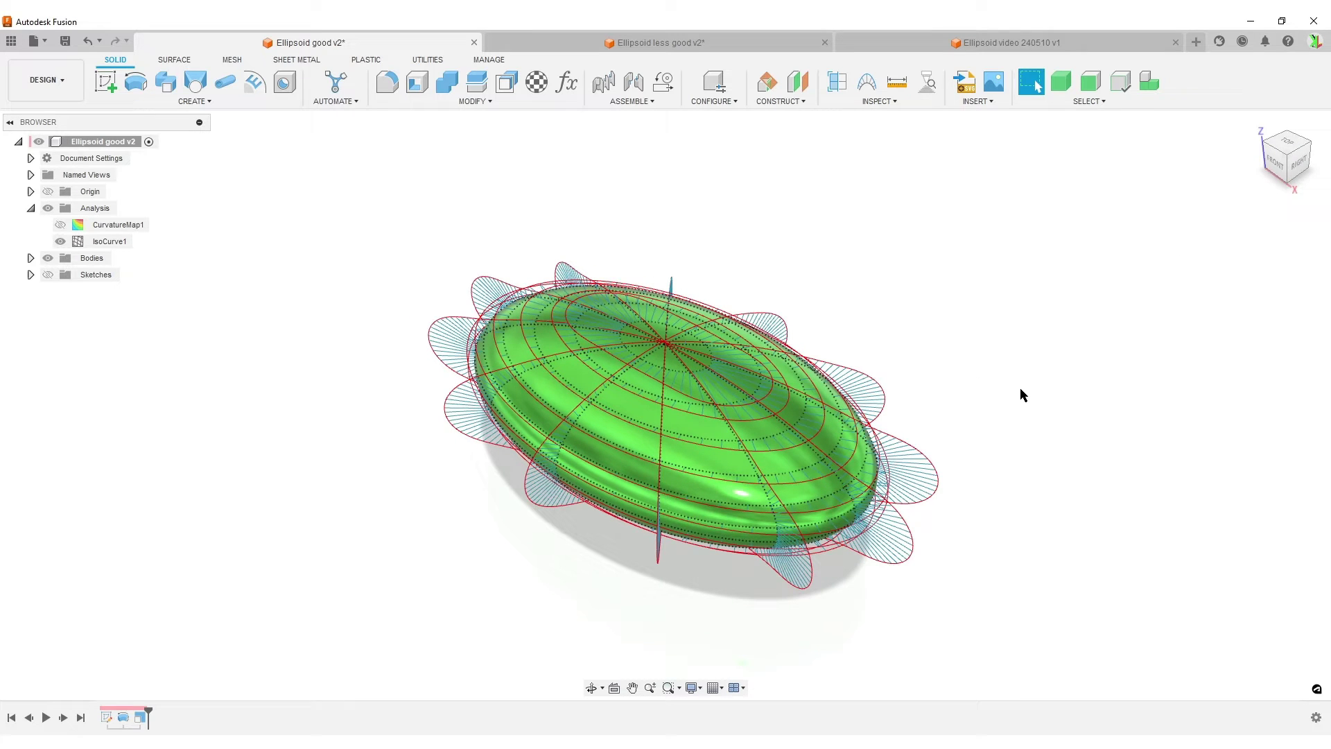
{"action": "left_click", "coordinate": [697, 43]}
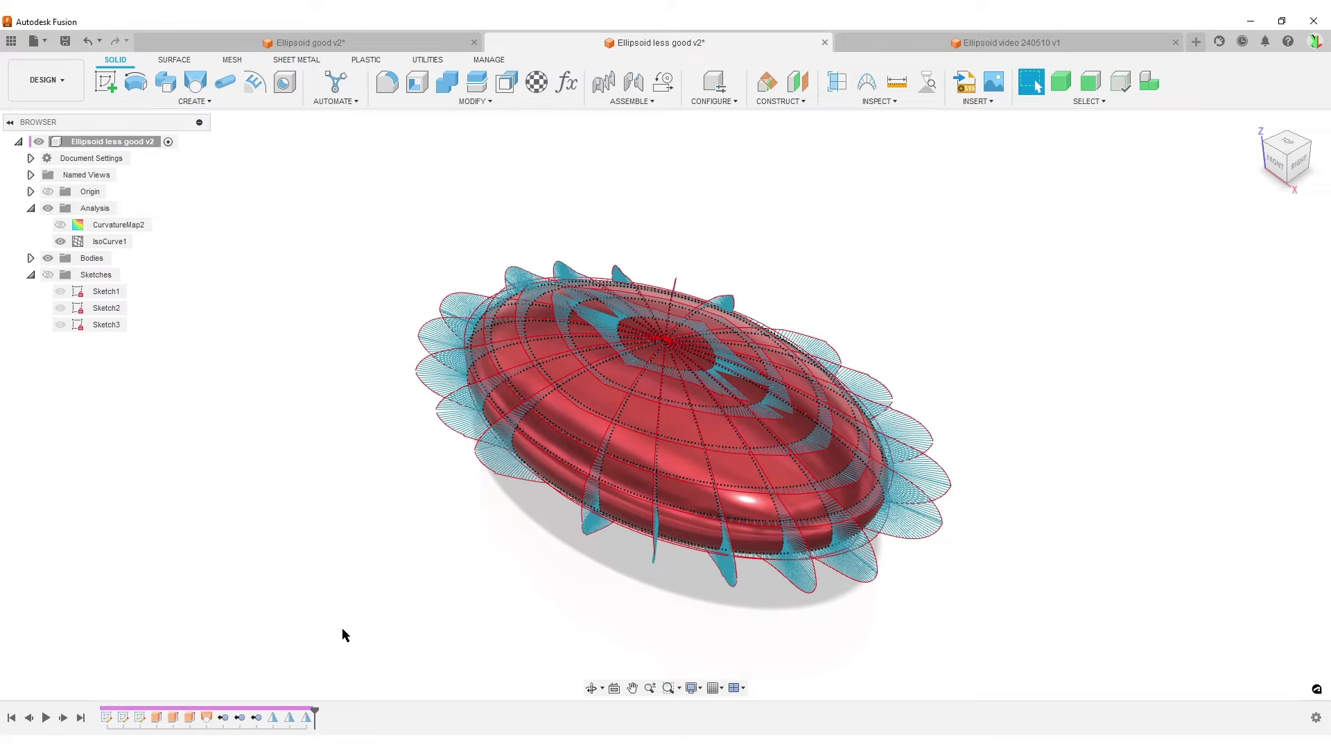
{"action": "left_click", "coordinate": [414, 43]}
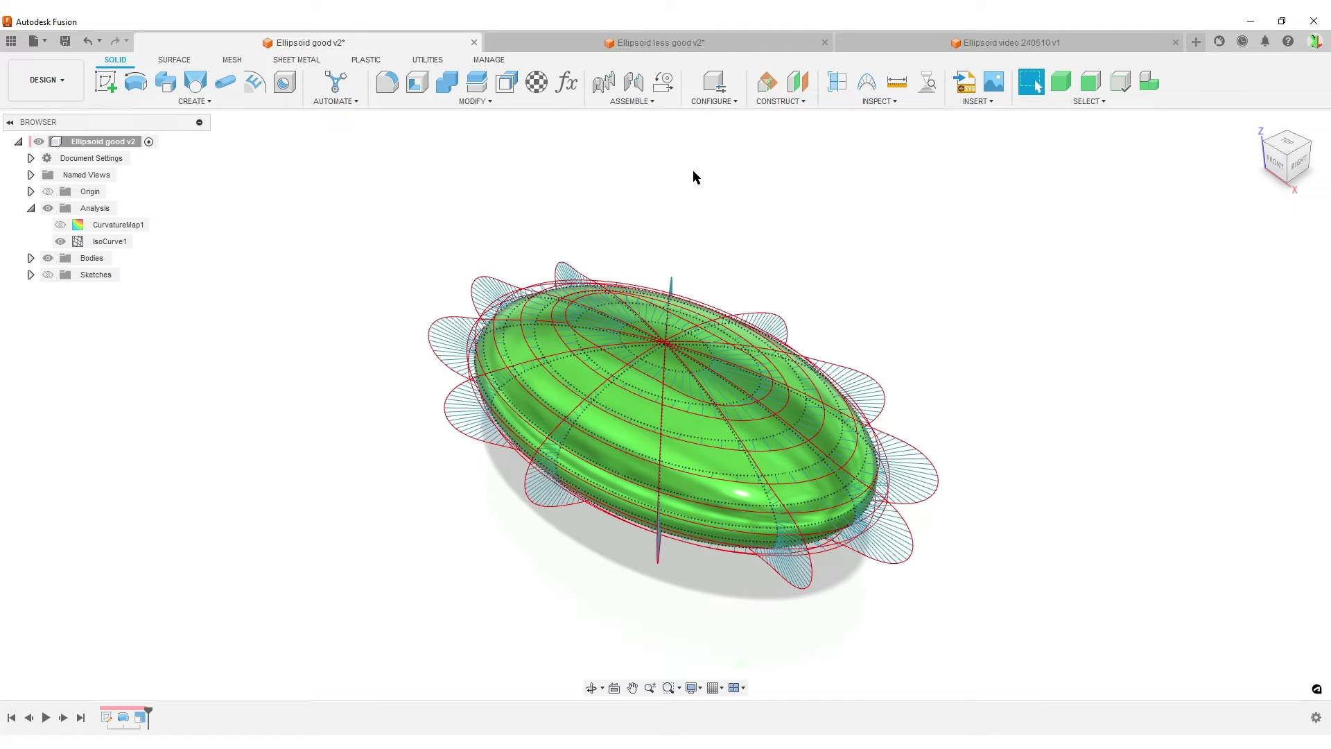
Open the Ellipsoid video 240510 v1 design and start a sketch on the XY plane.
{"action": "left_click", "coordinate": [690, 43]}
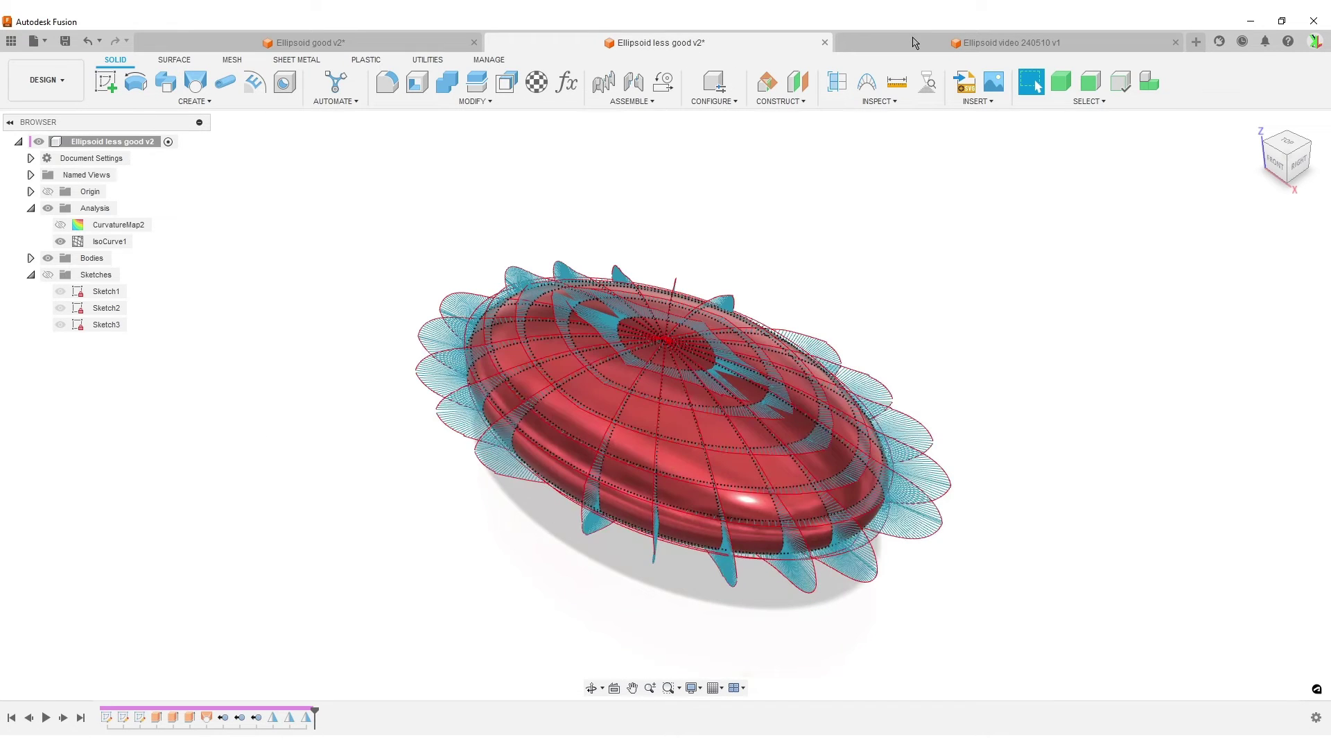
{"action": "left_click", "coordinate": [913, 43]}
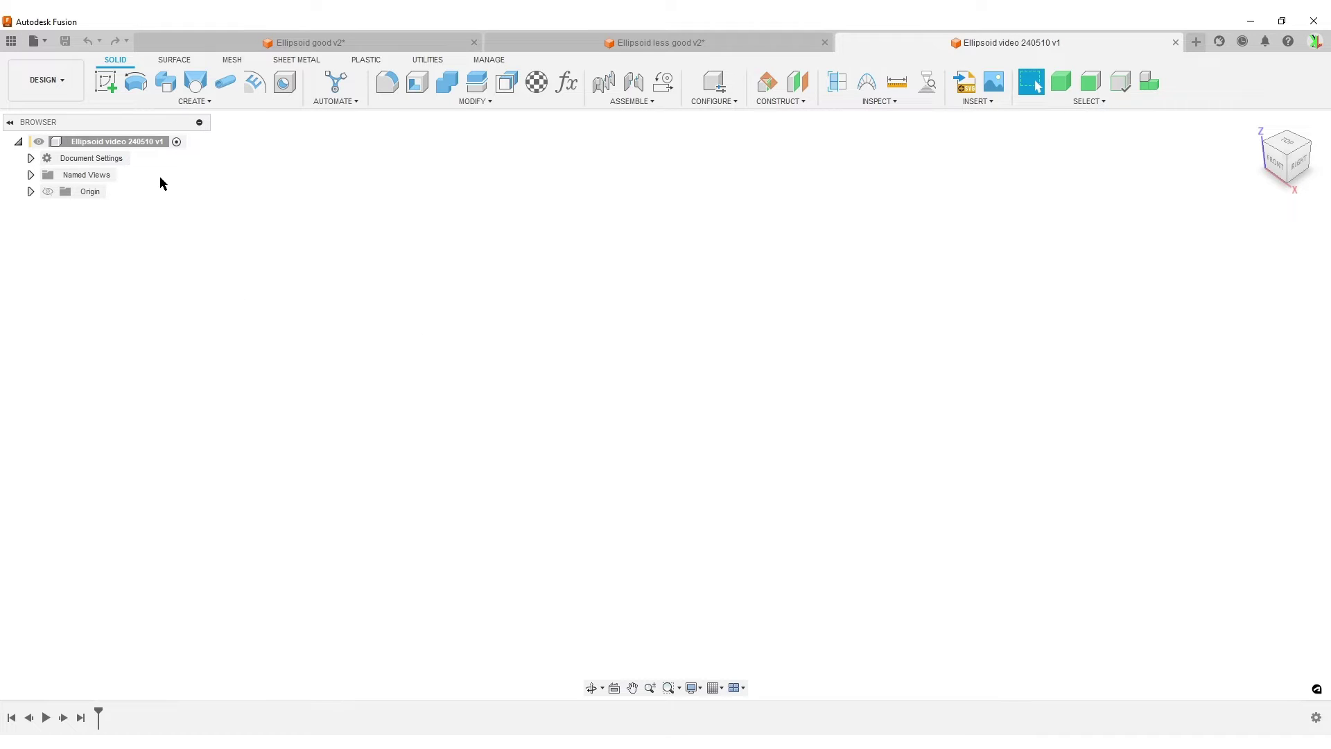
{"action": "left_click", "coordinate": [103, 83]}
{"action": "left_click", "coordinate": [748, 411]}
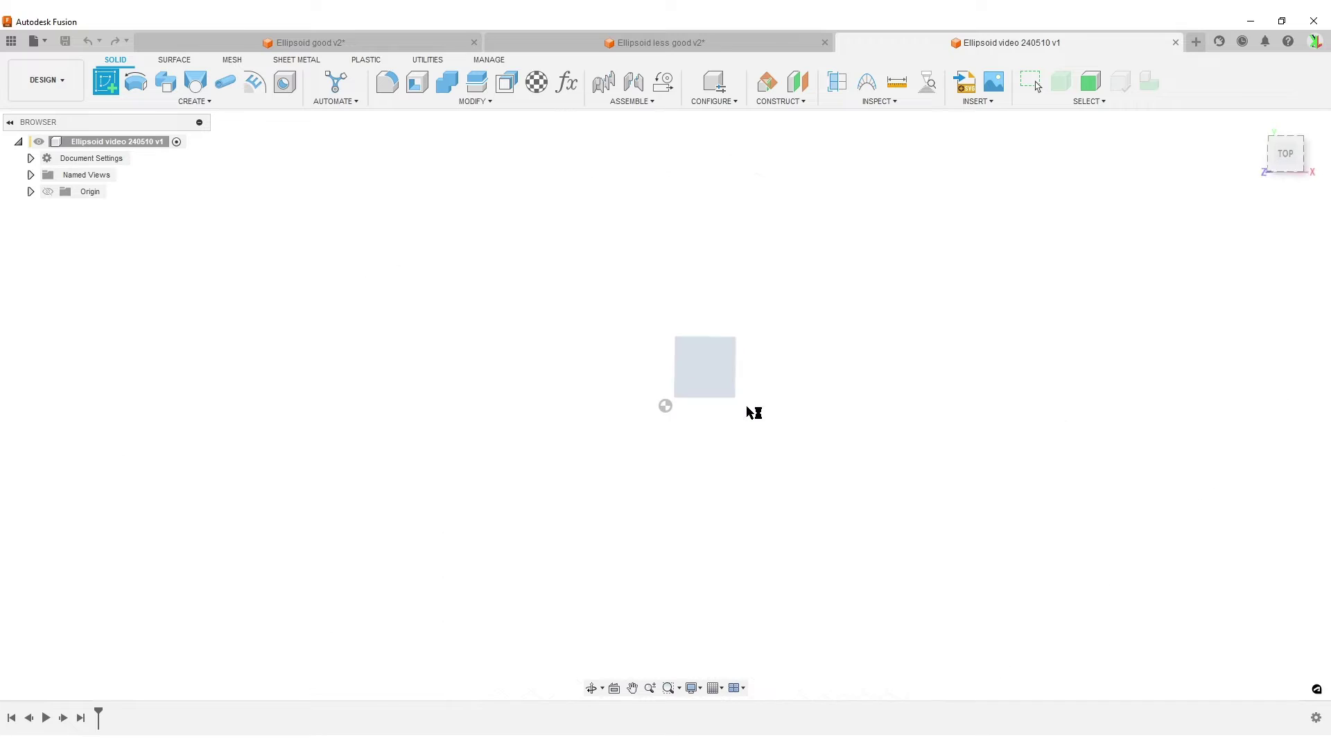
Draw a centre-diameter circle and a vertical line spanning it from top to bottom.
{"action": "key", "text": "c"}
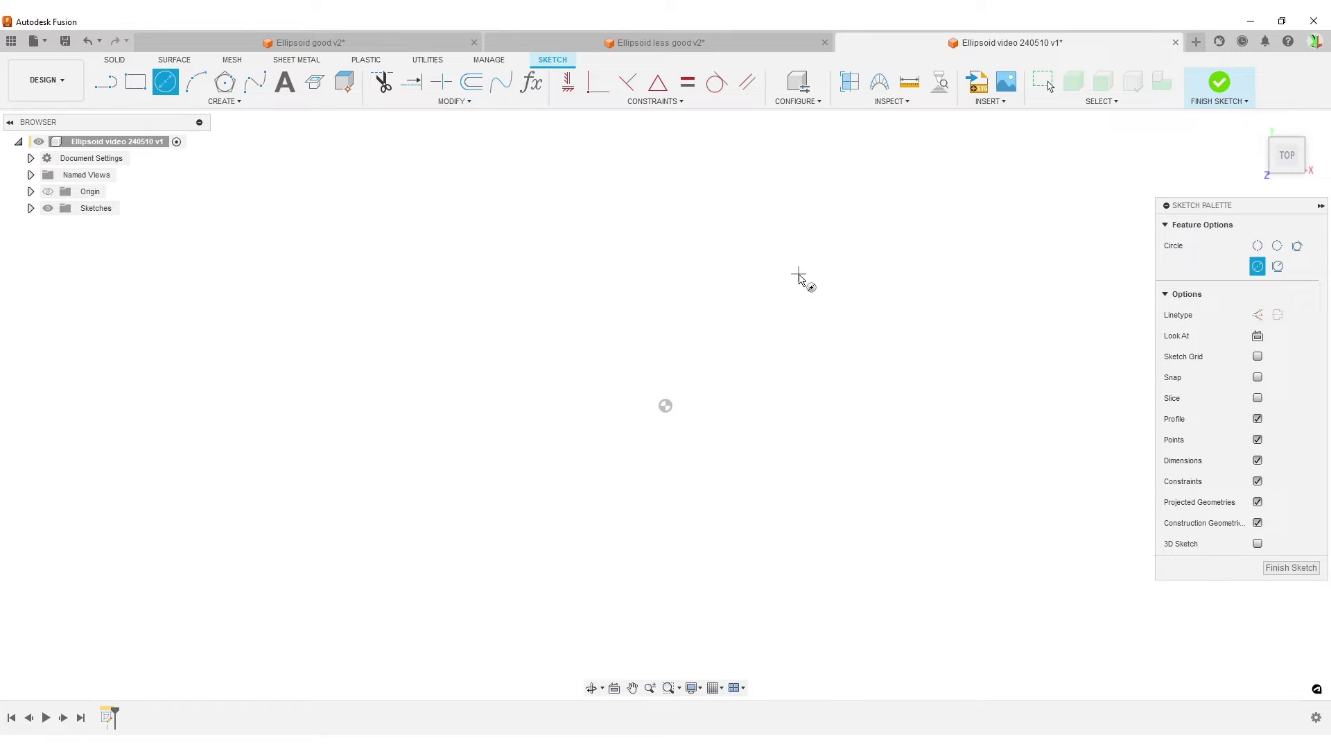
{"action": "left_click", "coordinate": [802, 284]}
{"action": "left_click", "coordinate": [862, 380]}
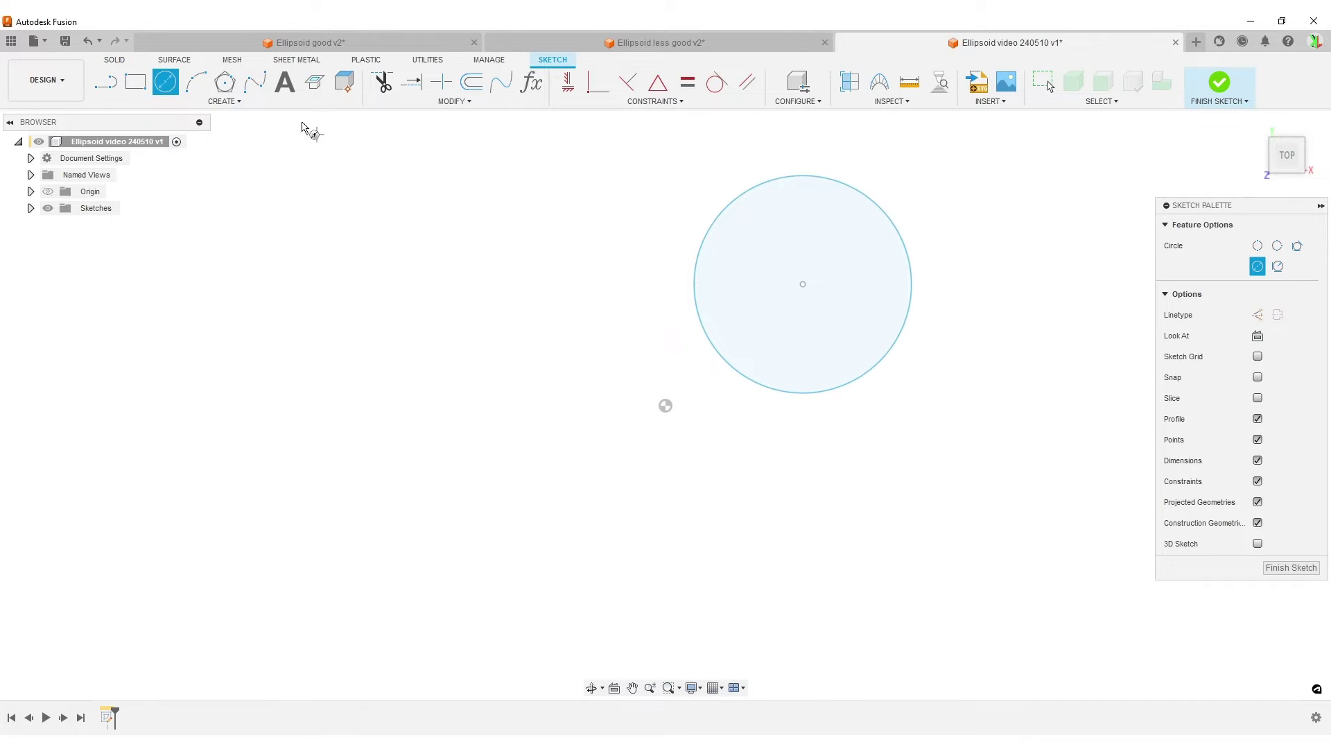
{"action": "key", "text": "Escape"}
{"action": "key", "text": "l"}
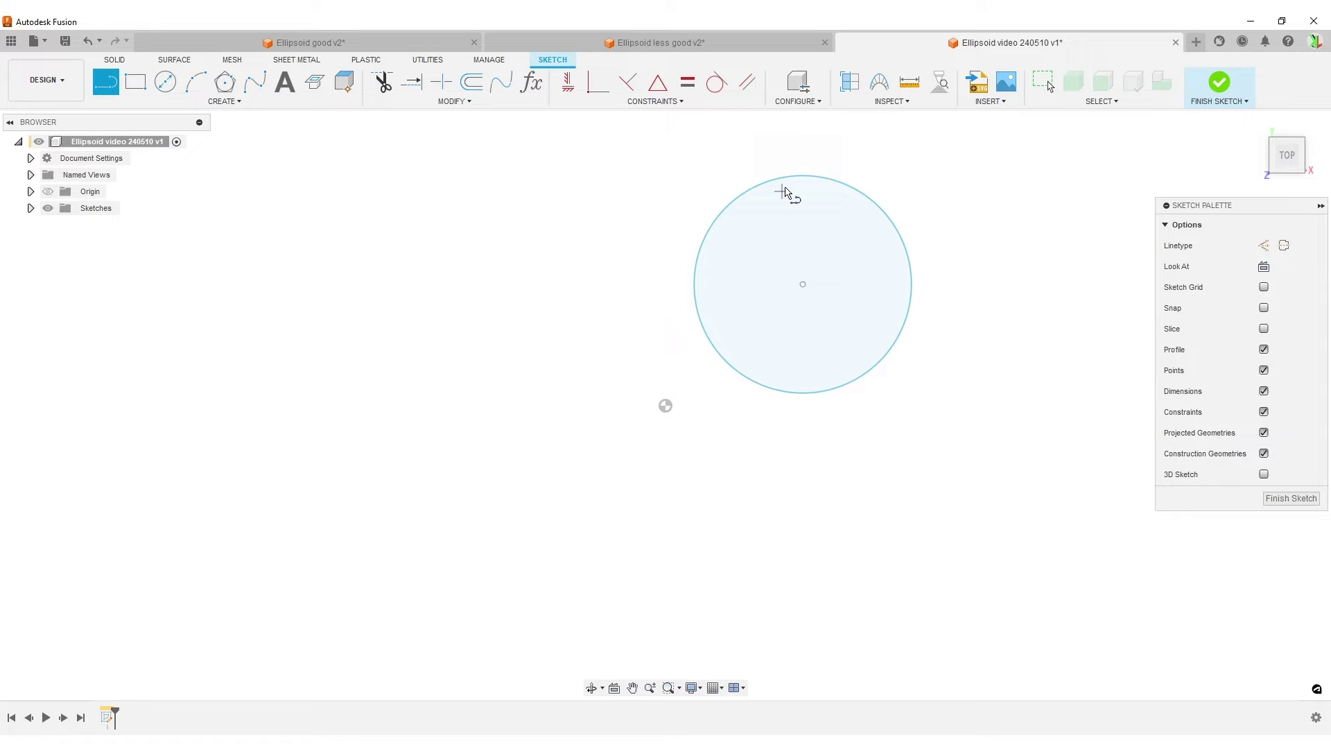
{"action": "left_click", "coordinate": [787, 176]}
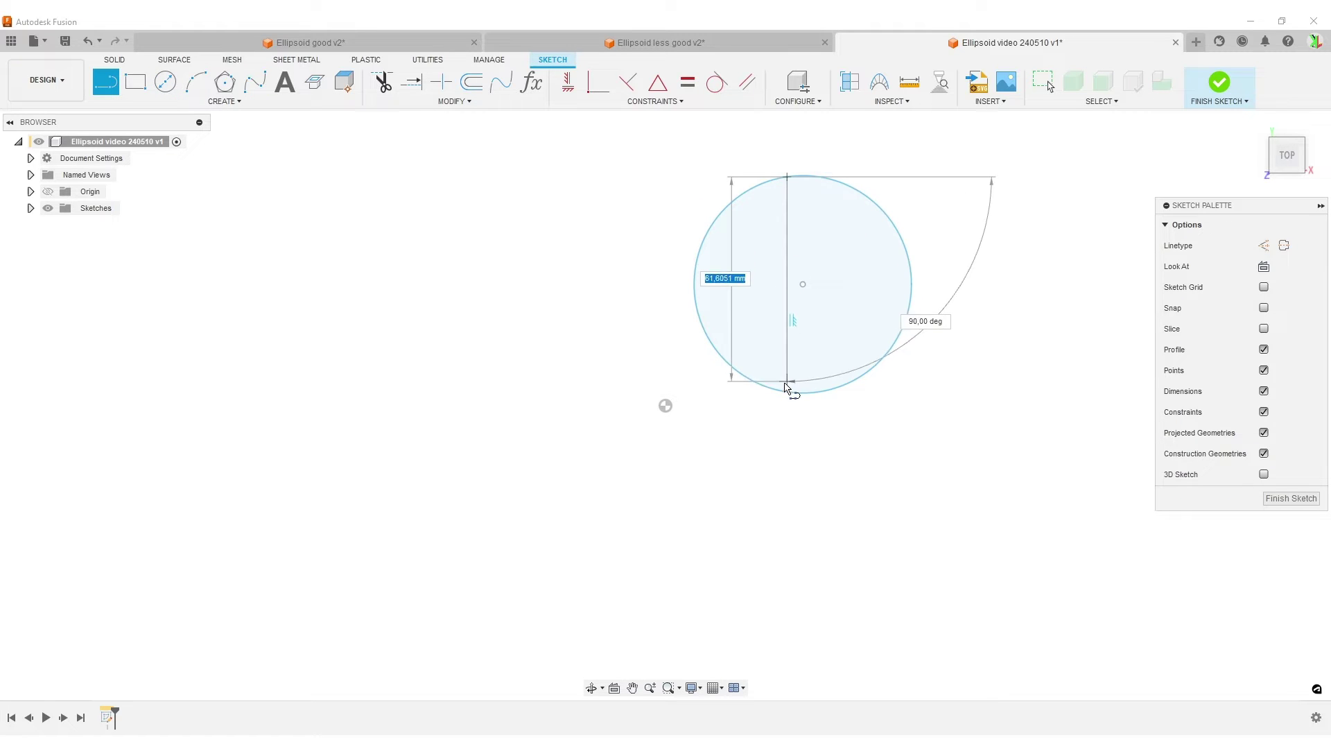
{"action": "left_click", "coordinate": [788, 390]}
Constrain the vertical line's midpoint to the circle's centre.
{"action": "left_click", "coordinate": [590, 84]}
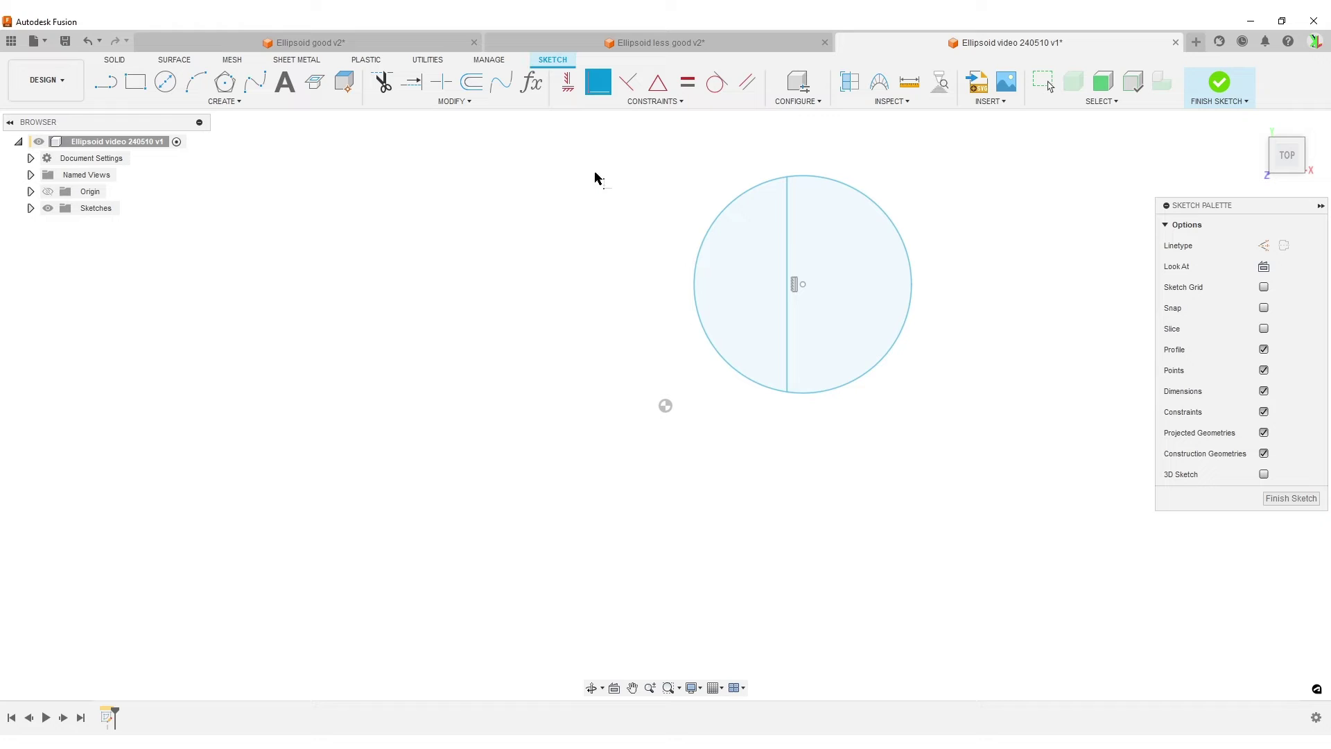
{"action": "left_click", "coordinate": [788, 205]}
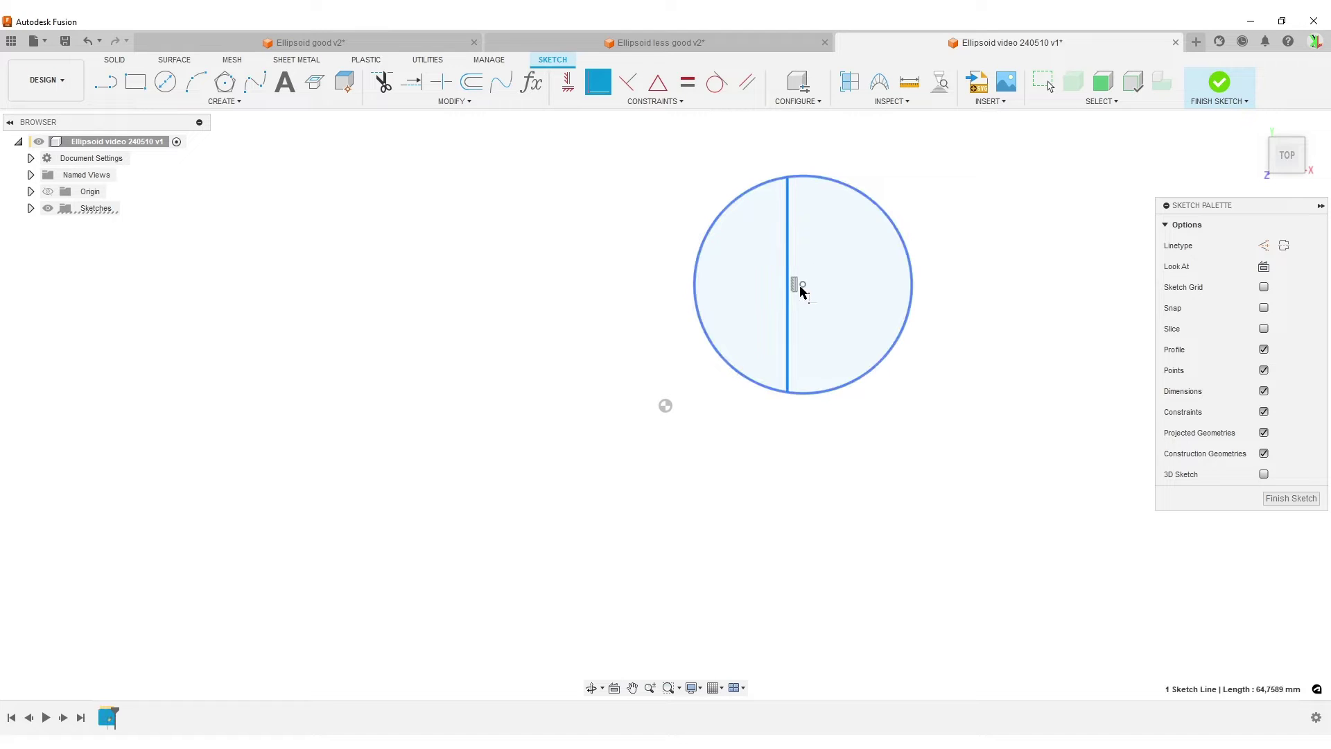
{"action": "left_click", "coordinate": [802, 285]}
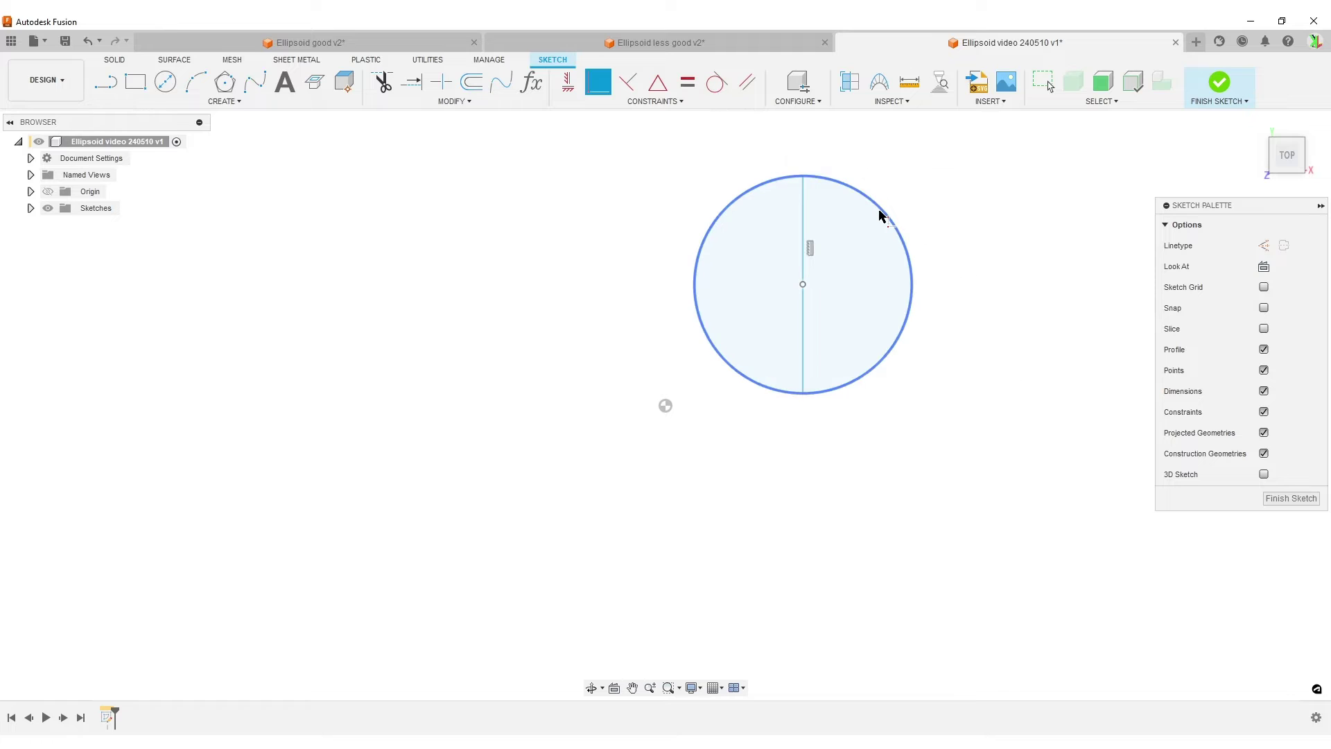
Dimension the circle's diameter as the parameter C_OD = 50 mm.
{"action": "key", "text": "d"}
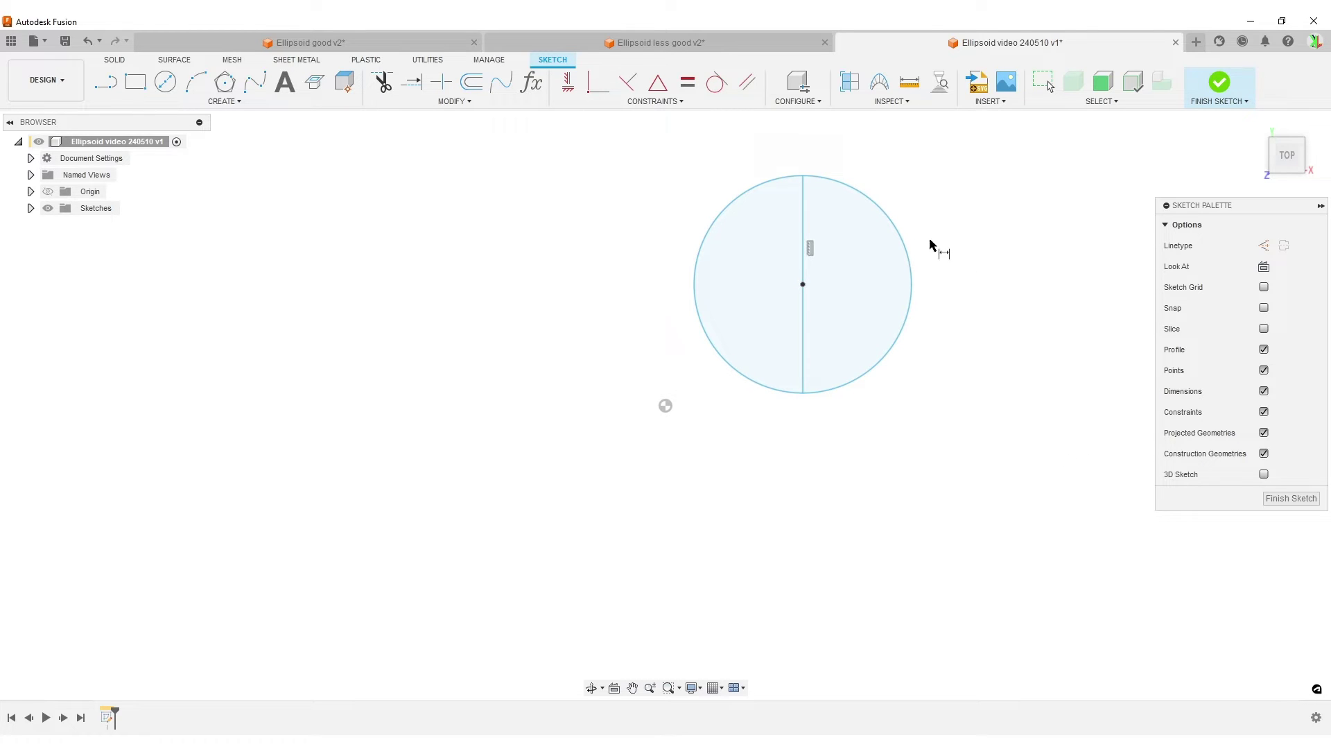
{"action": "left_click", "coordinate": [898, 223]}
{"action": "left_click", "coordinate": [953, 197]}
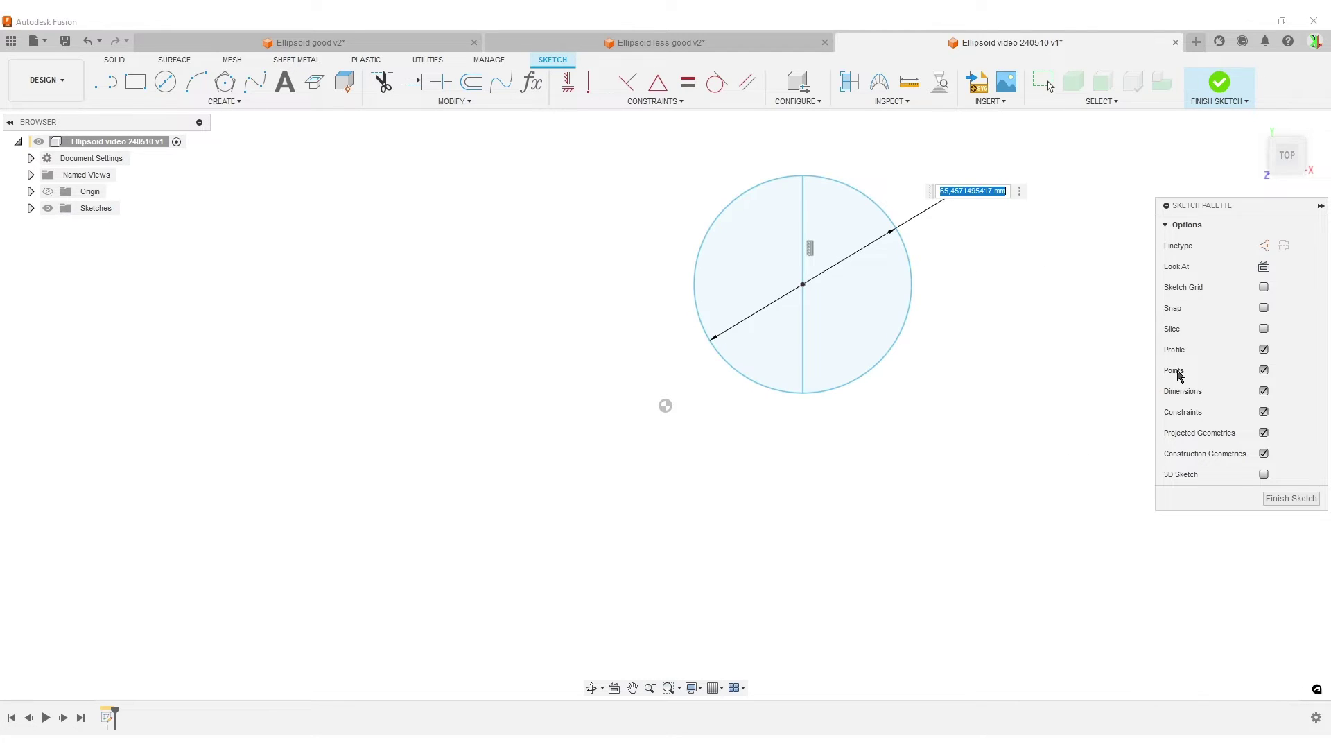
{"action": "type", "text": "c_OD = 50mm"}
{"action": "key", "text": "BackSpace"}
{"action": "key", "text": "BackSpace"}
{"action": "key", "text": "Return"}
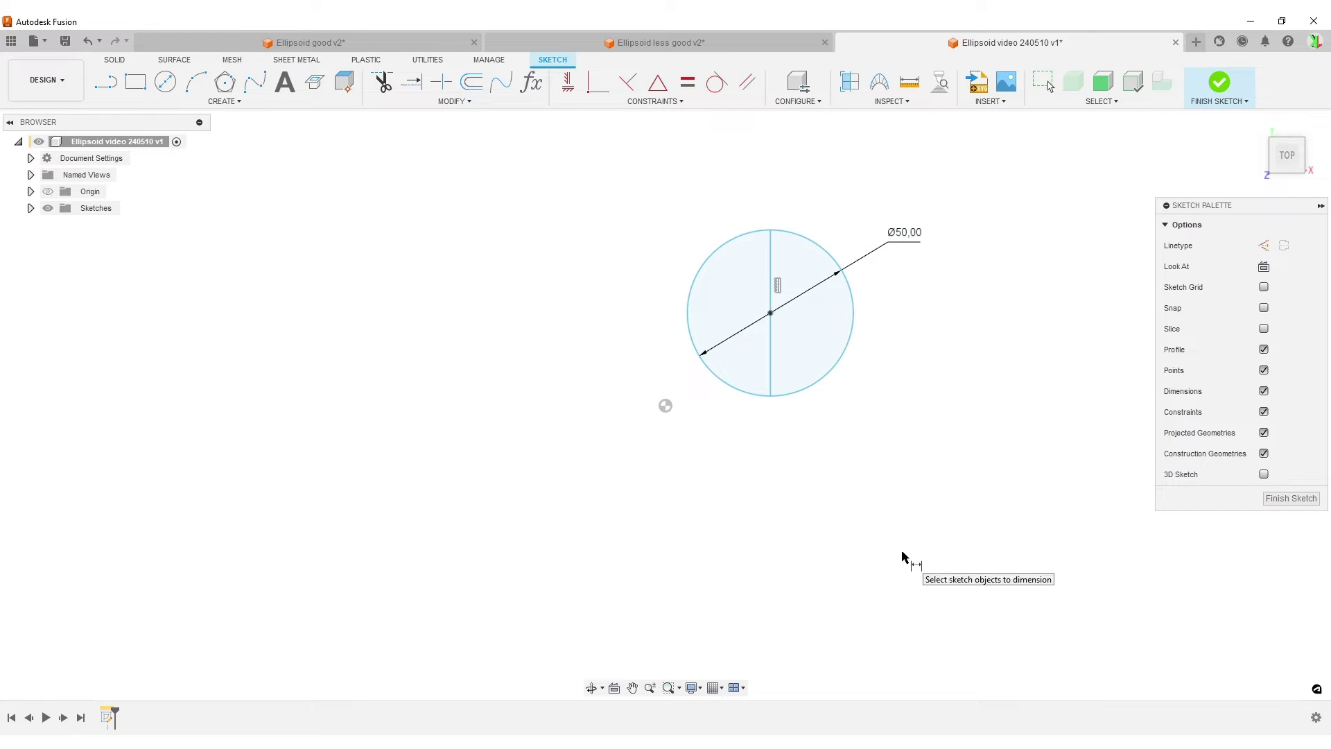
Place the circle centre 35 mm horizontally and 45 mm vertically from the origin.
{"action": "left_click", "coordinate": [665, 405]}
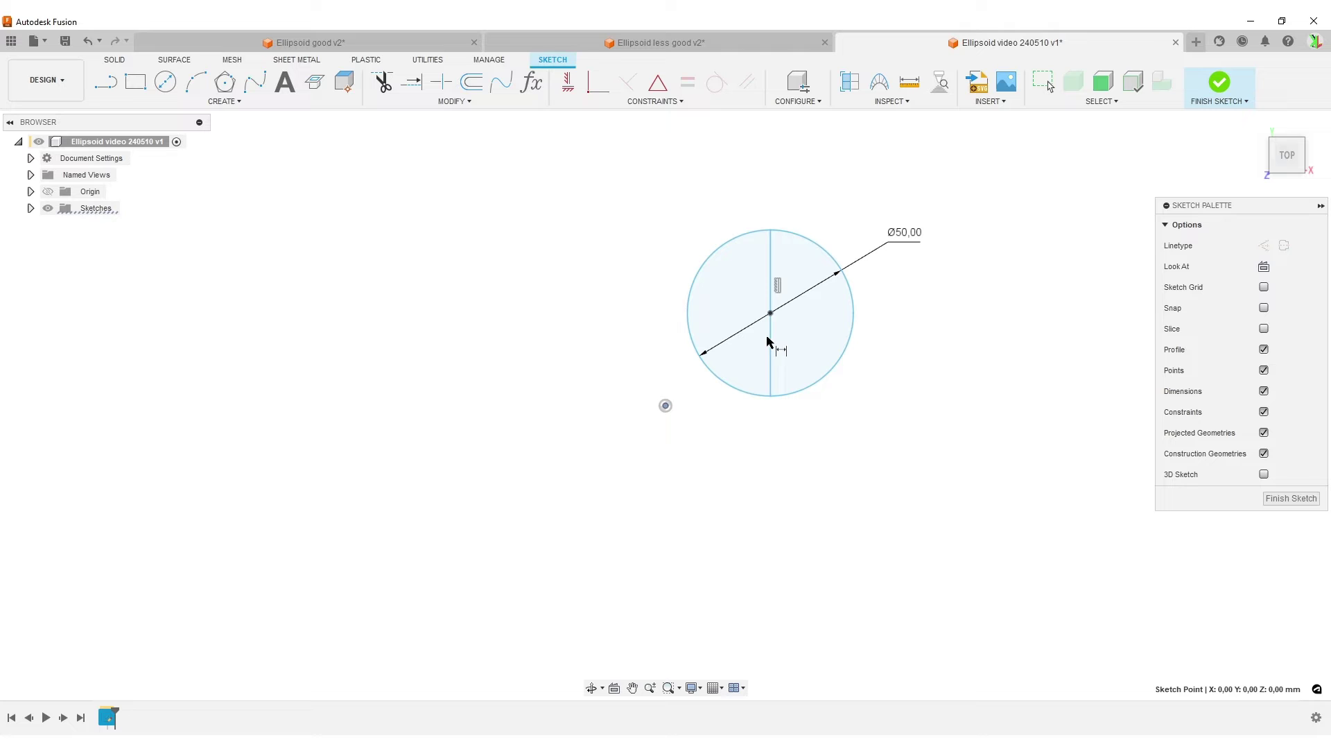
{"action": "left_click", "coordinate": [770, 375]}
{"action": "left_click", "coordinate": [744, 516]}
{"action": "type", "text": "35"}
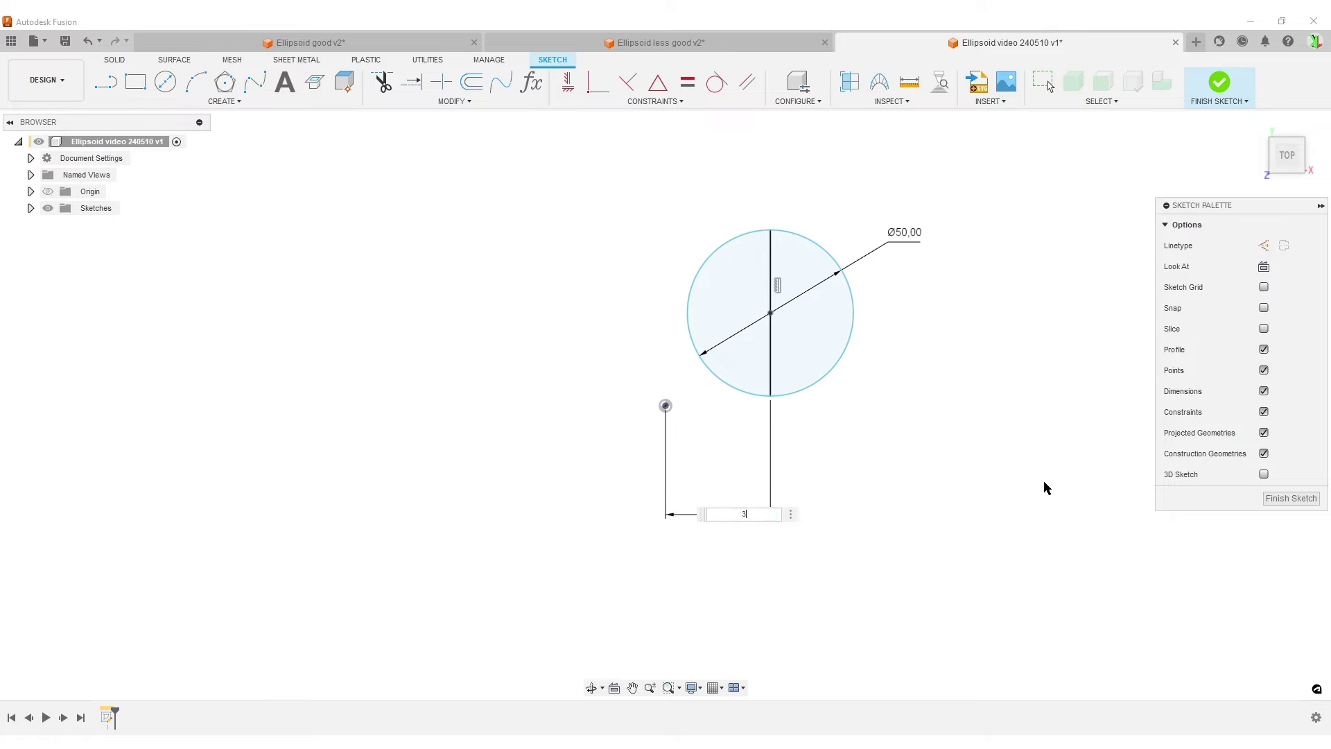
{"action": "key", "text": "Return"}
{"action": "left_click", "coordinate": [666, 406]}
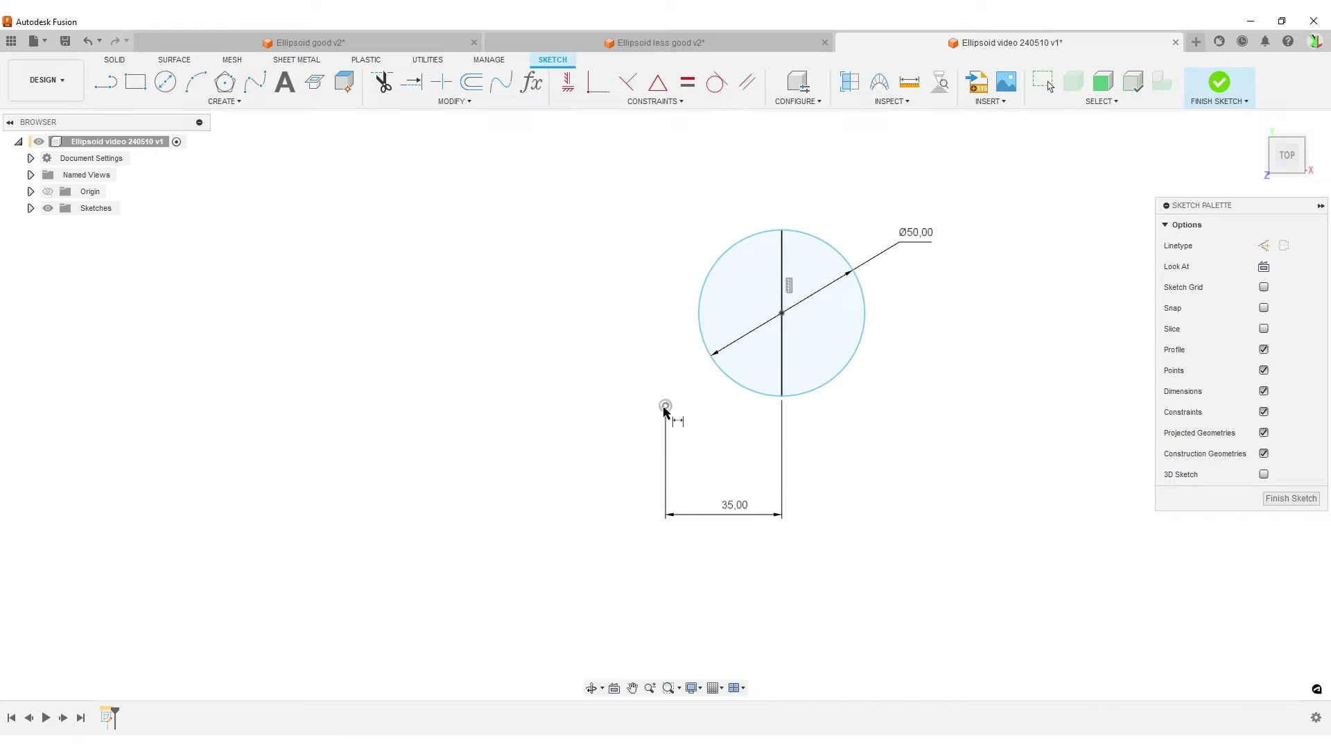
{"action": "left_click", "coordinate": [781, 316]}
{"action": "left_click", "coordinate": [548, 333]}
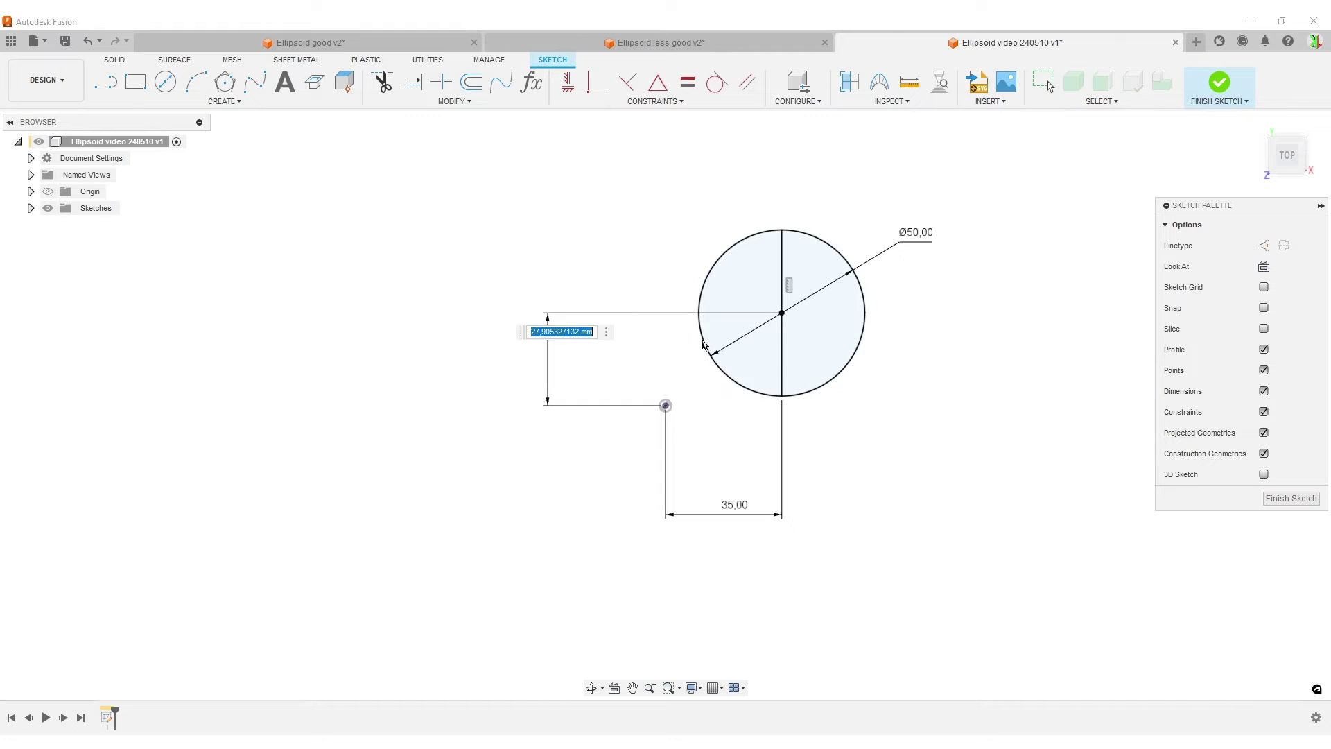
{"action": "type", "text": "45"}
{"action": "key", "text": "Return"}
{"action": "scroll", "coordinate": [930, 485], "scroll_direction": "down", "scroll_amount": 2}
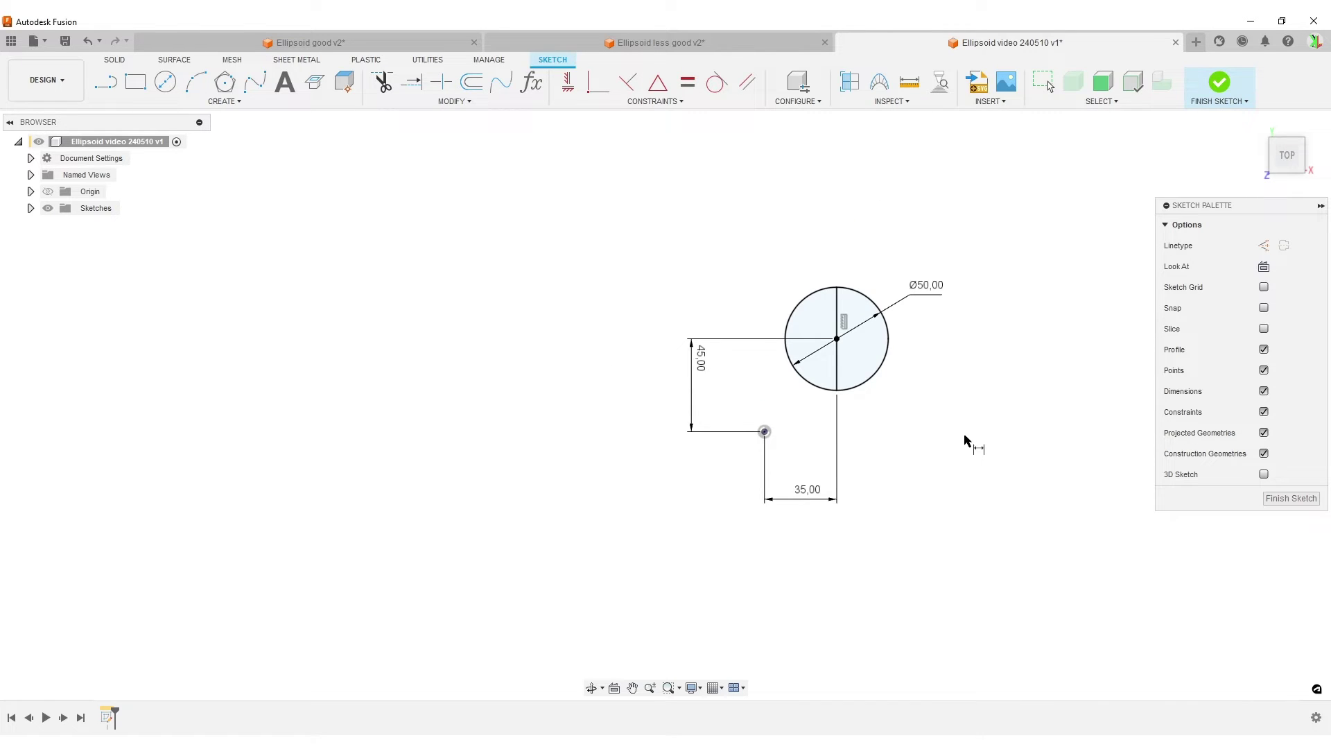
{"action": "scroll", "coordinate": [682, 466], "scroll_direction": "down", "scroll_amount": 1}
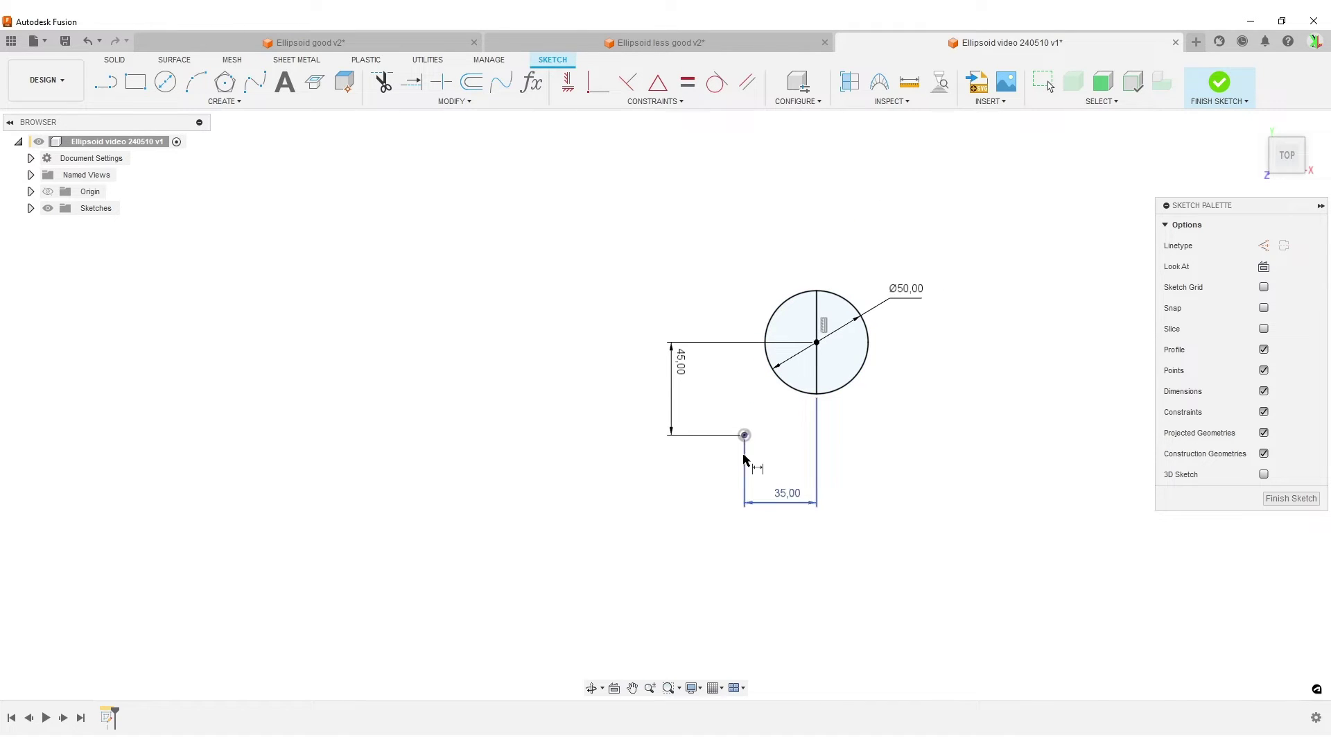
{"action": "left_click", "coordinate": [31, 208]}
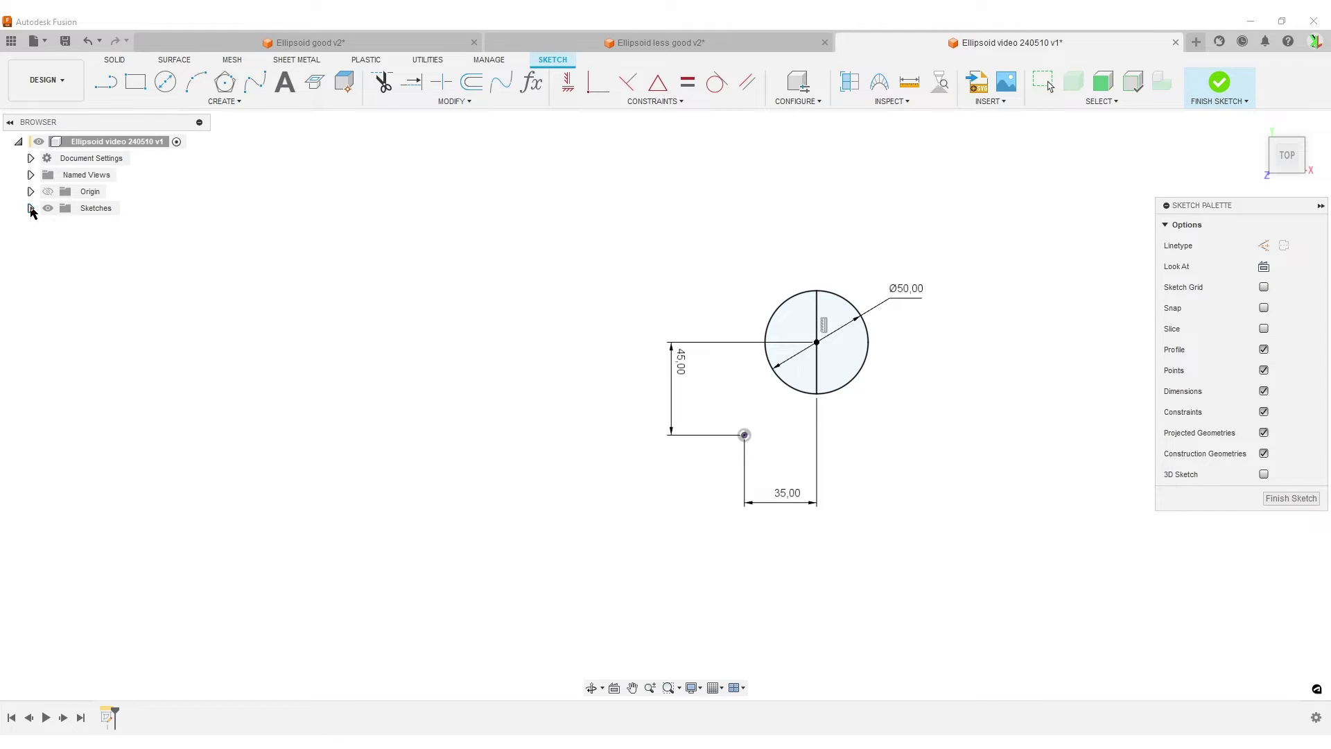
Finish the sketch and revolve one half-circle 360° around the vertical centre line.
{"action": "left_click", "coordinate": [1293, 499]}
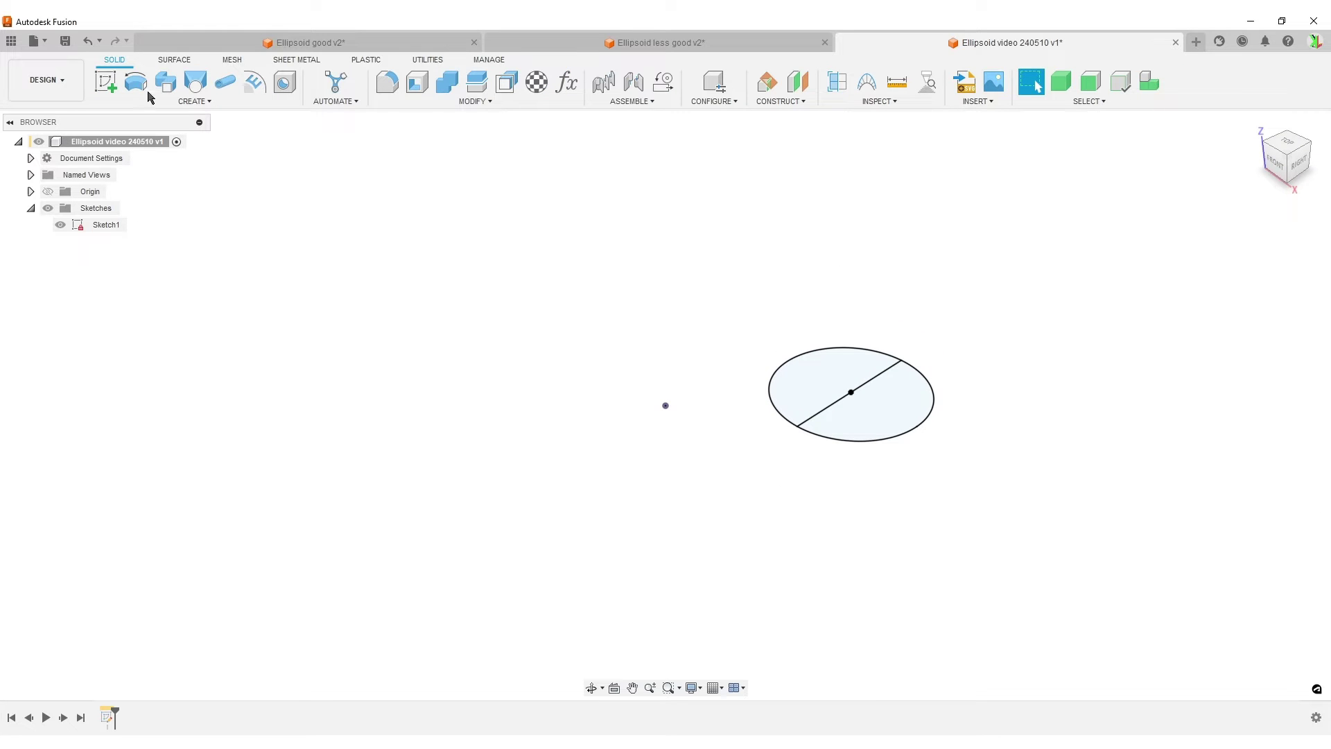
{"action": "left_click", "coordinate": [136, 81]}
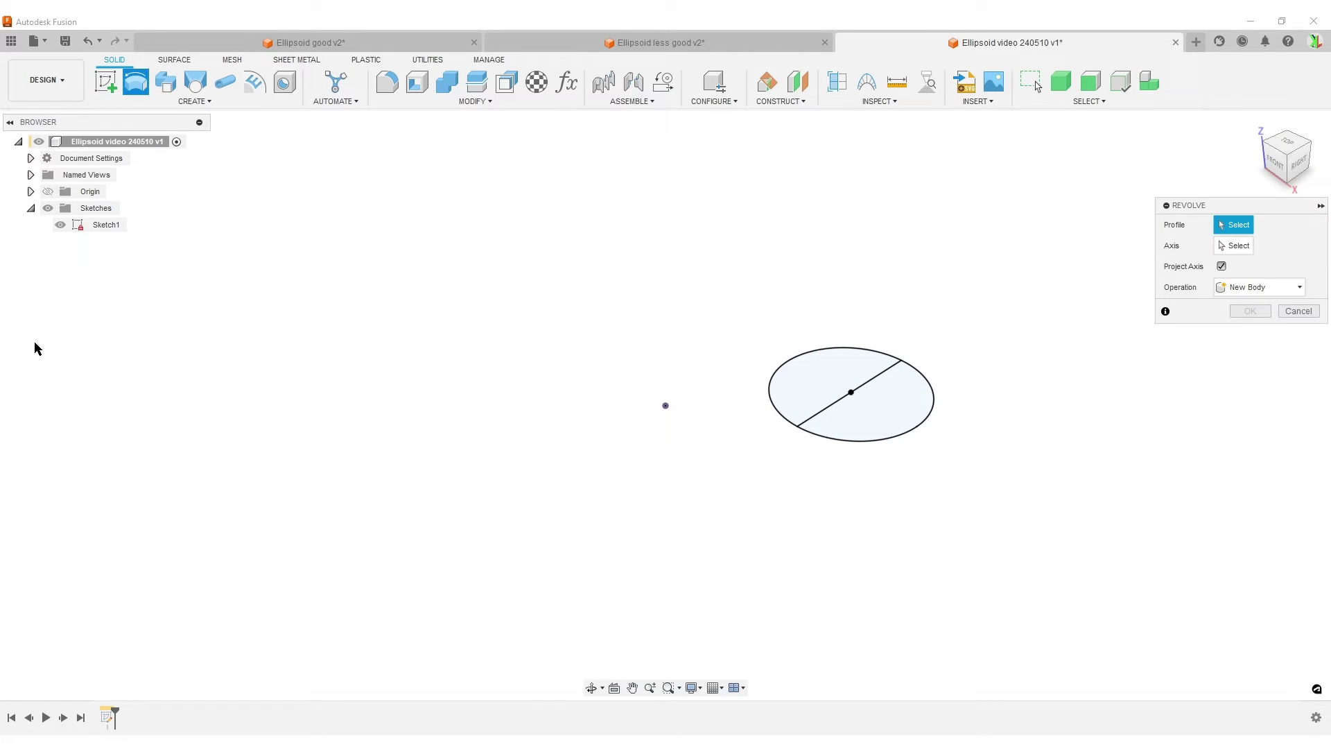
{"action": "left_click", "coordinate": [868, 433]}
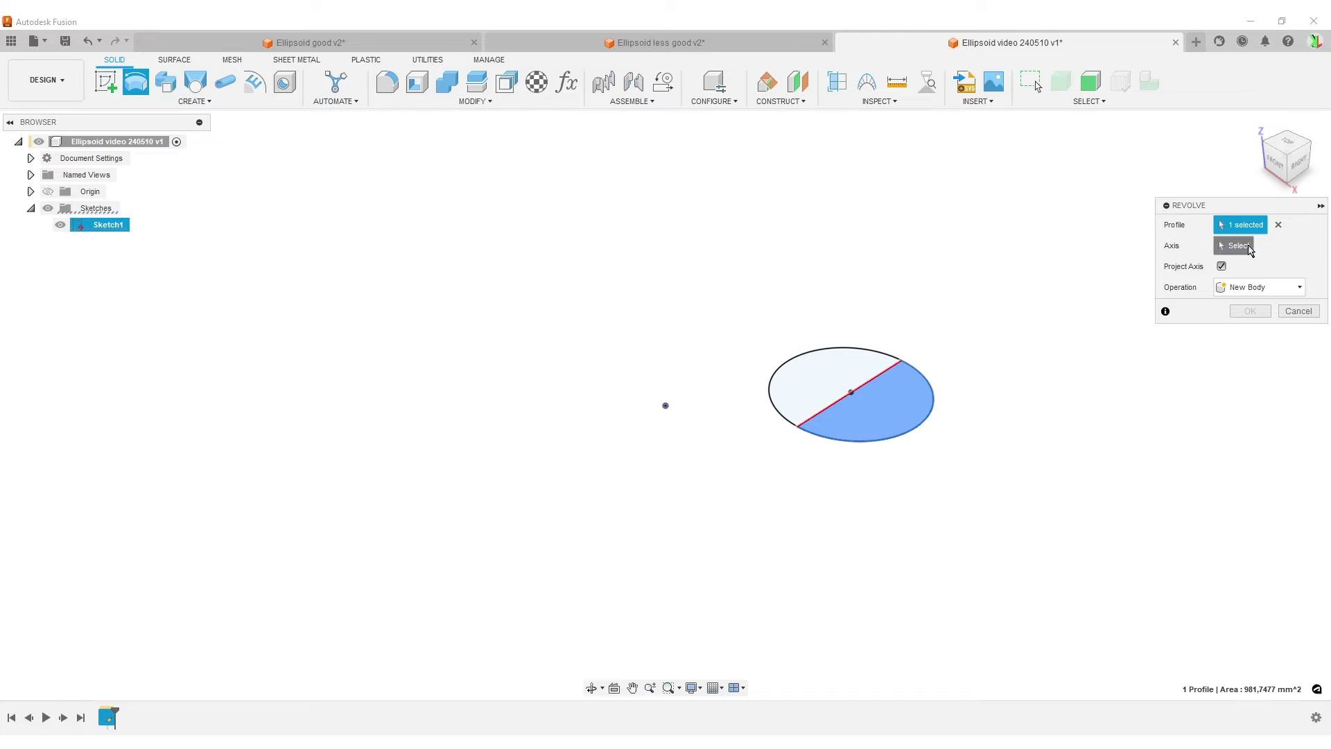
{"action": "left_click", "coordinate": [1237, 246]}
{"action": "left_click", "coordinate": [885, 378]}
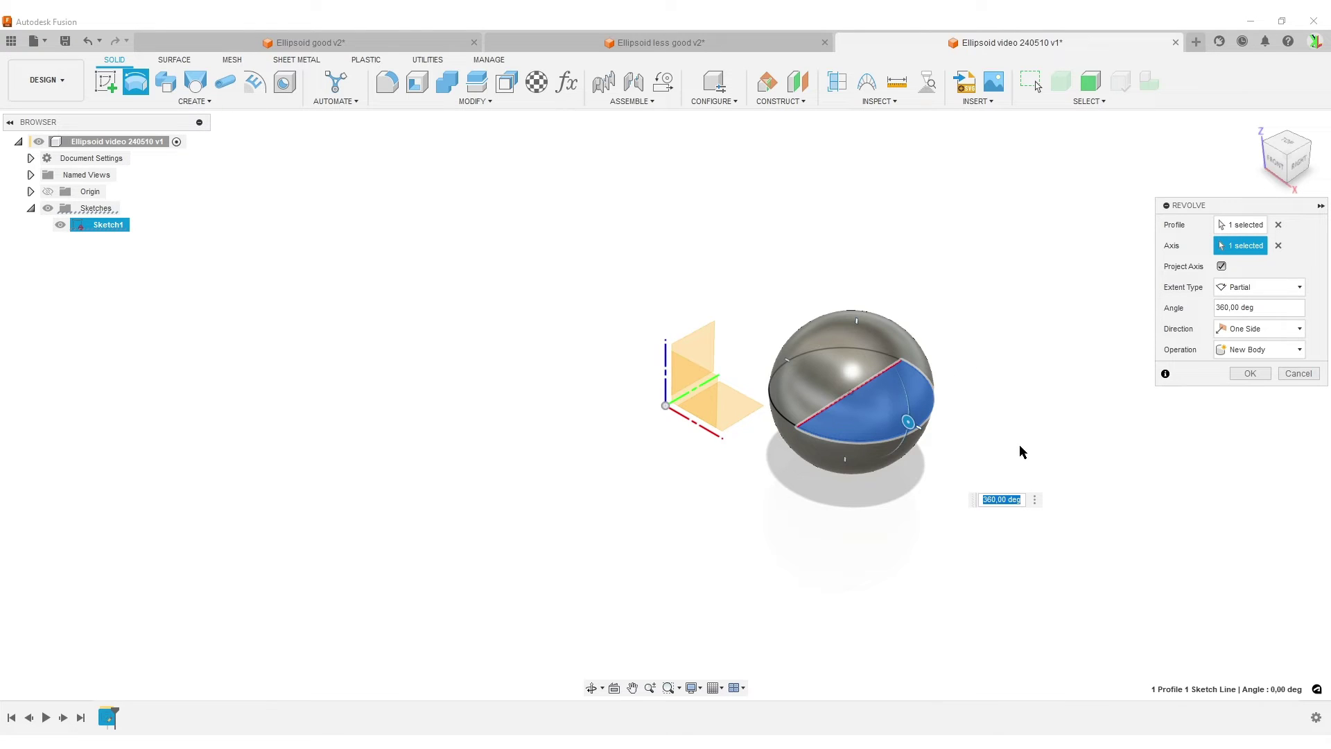
{"action": "scroll", "coordinate": [1006, 493], "scroll_direction": "up", "scroll_amount": 3}
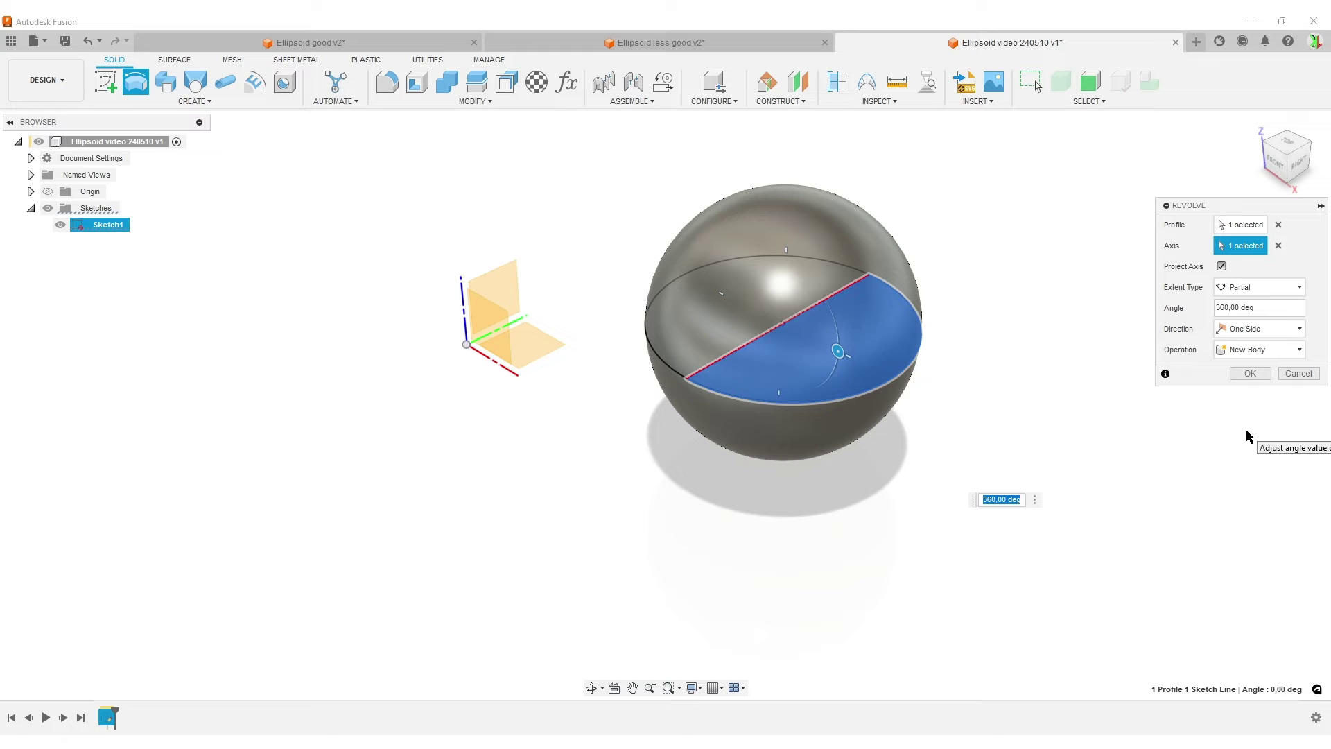
{"action": "left_click", "coordinate": [1251, 375]}
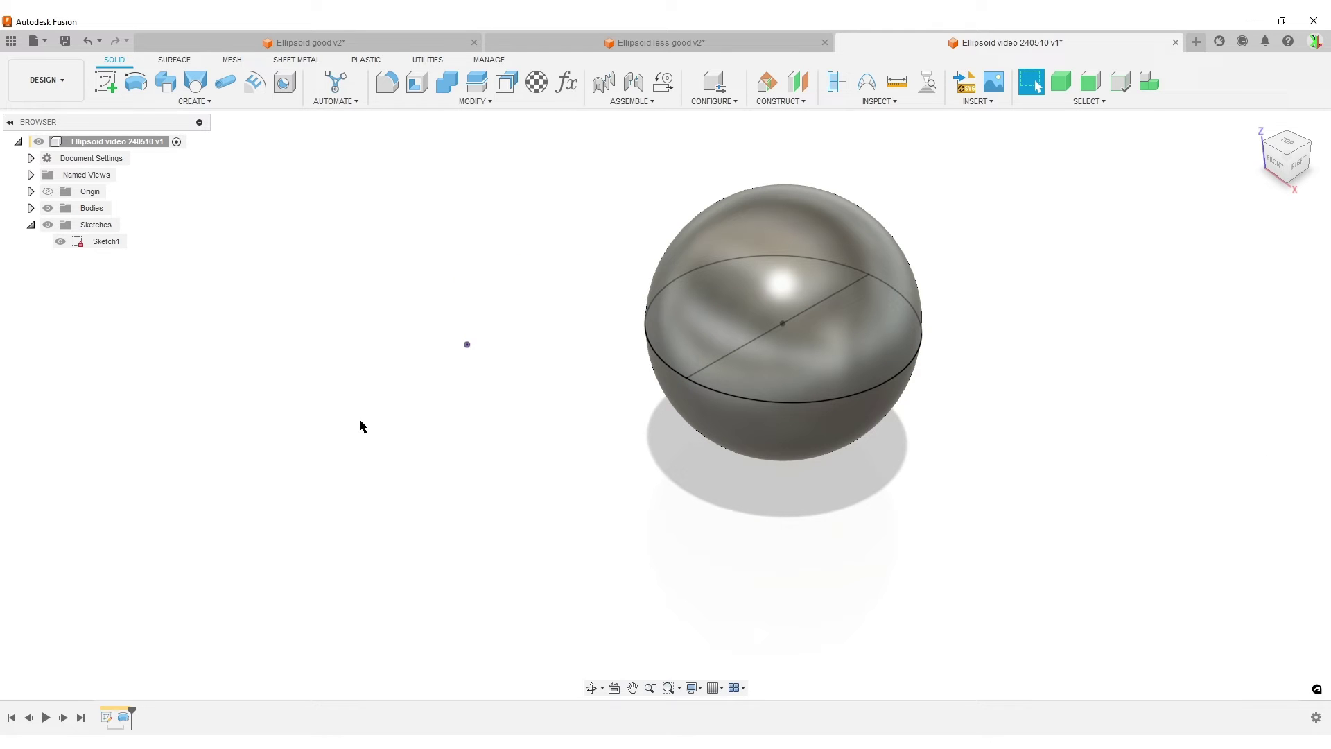
Start a non-uniform Scale of the sphere body about its centre sketch point.
{"action": "left_click", "coordinate": [456, 102]}
{"action": "left_click", "coordinate": [428, 193]}
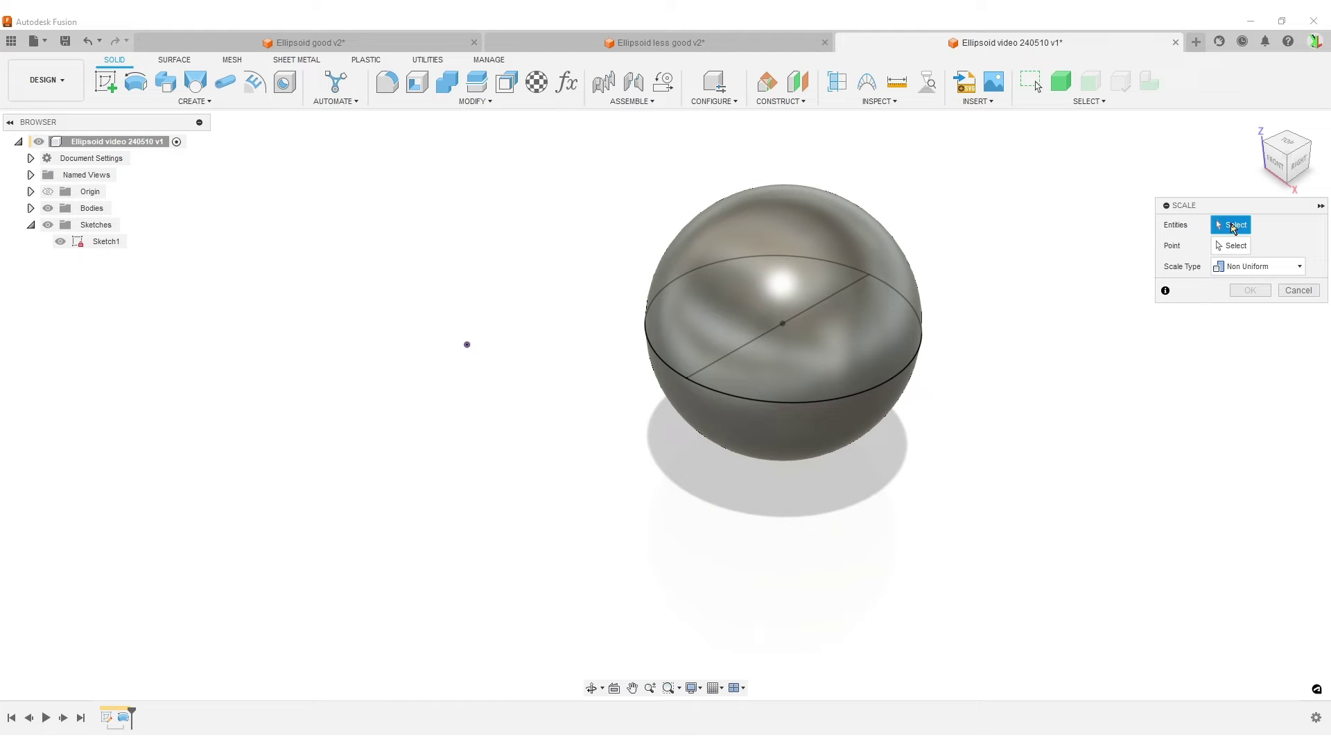
{"action": "left_click", "coordinate": [860, 256]}
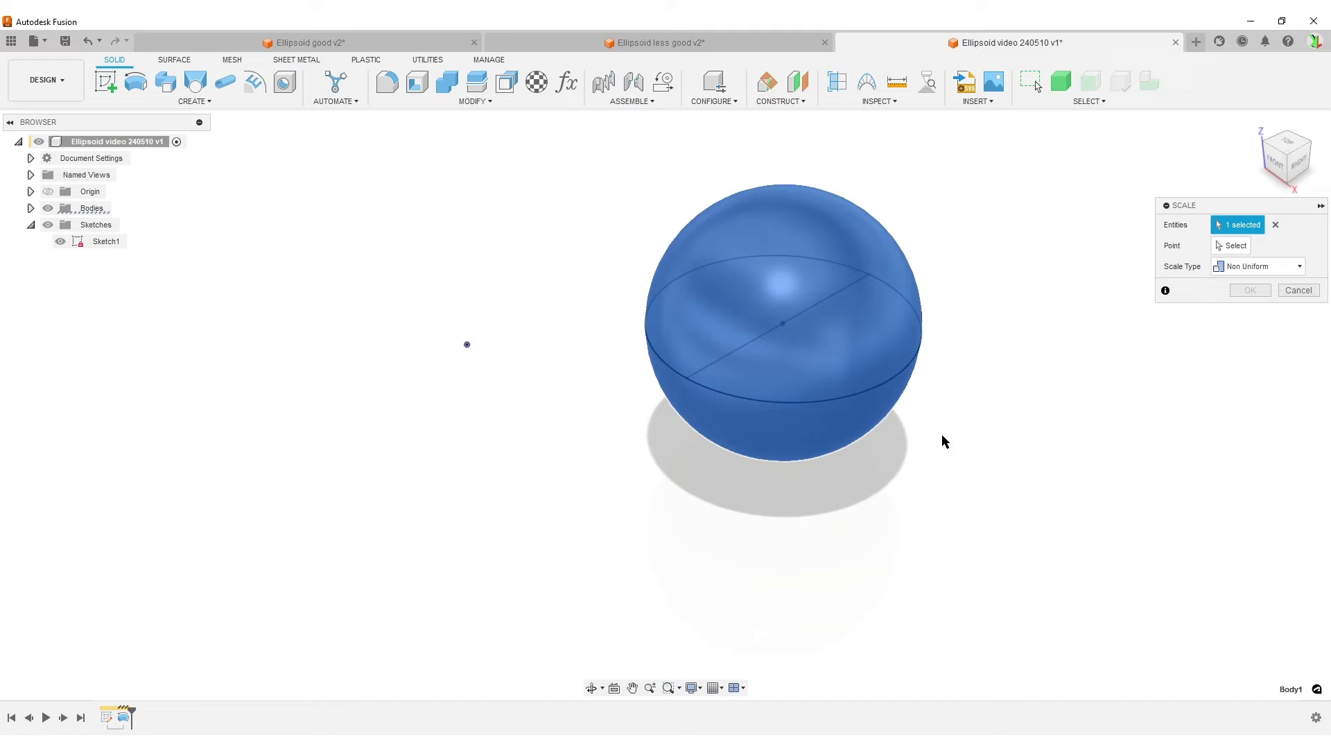
{"action": "left_click", "coordinate": [1229, 247]}
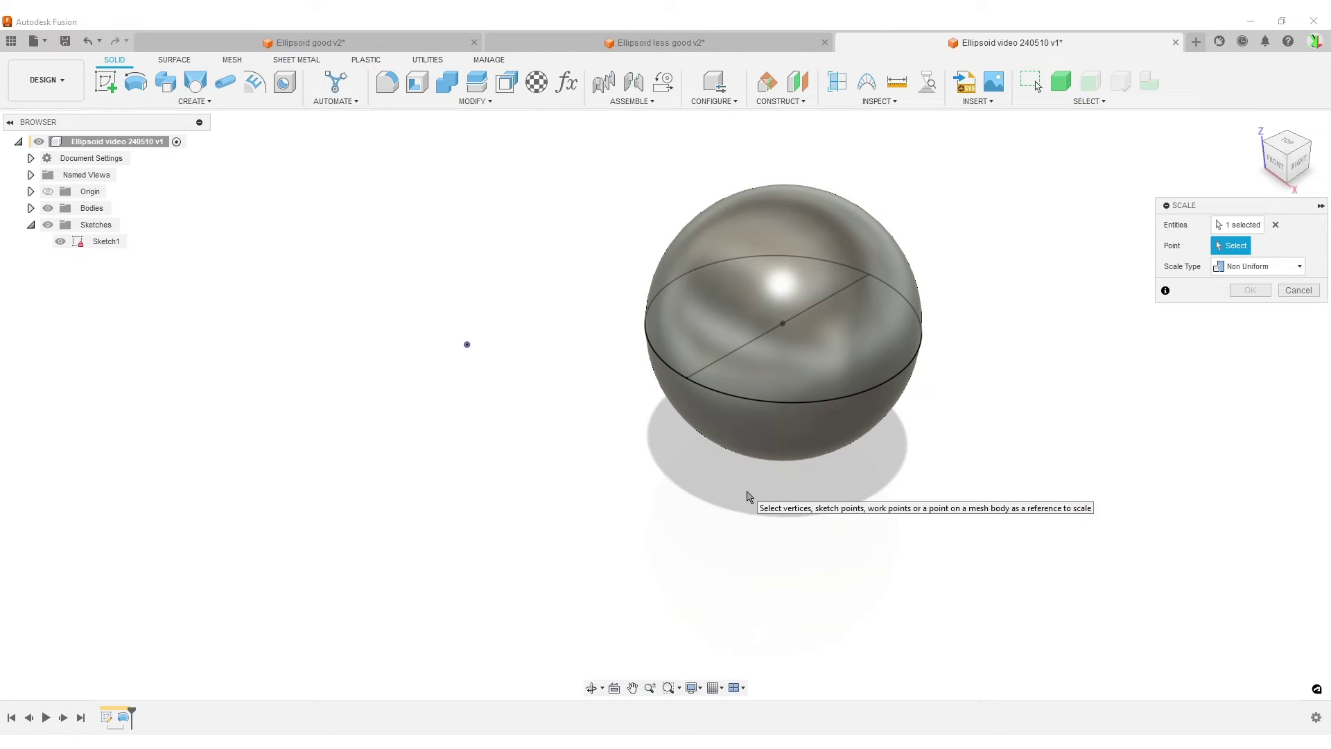
{"action": "left_click", "coordinate": [787, 324]}
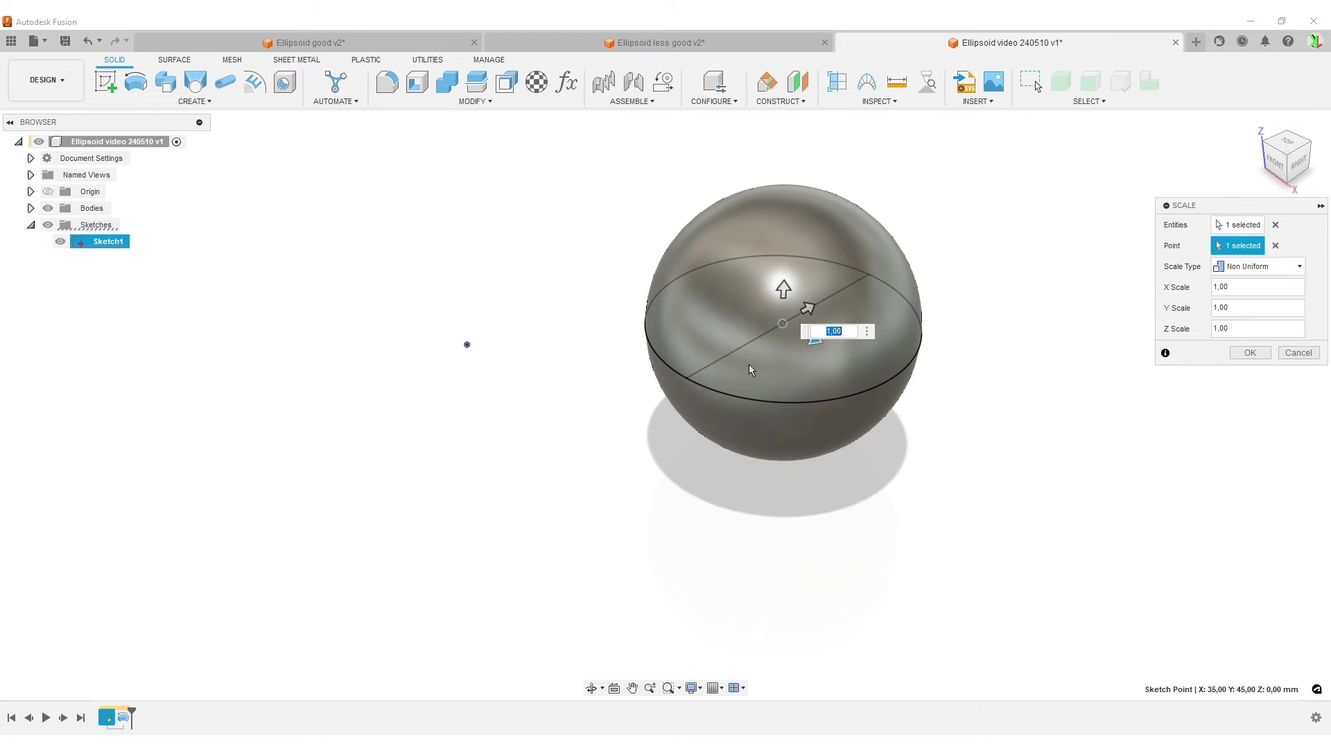
{"action": "middle_click_drag", "start_coordinate": [1072, 487], "coordinate": [993, 503]}
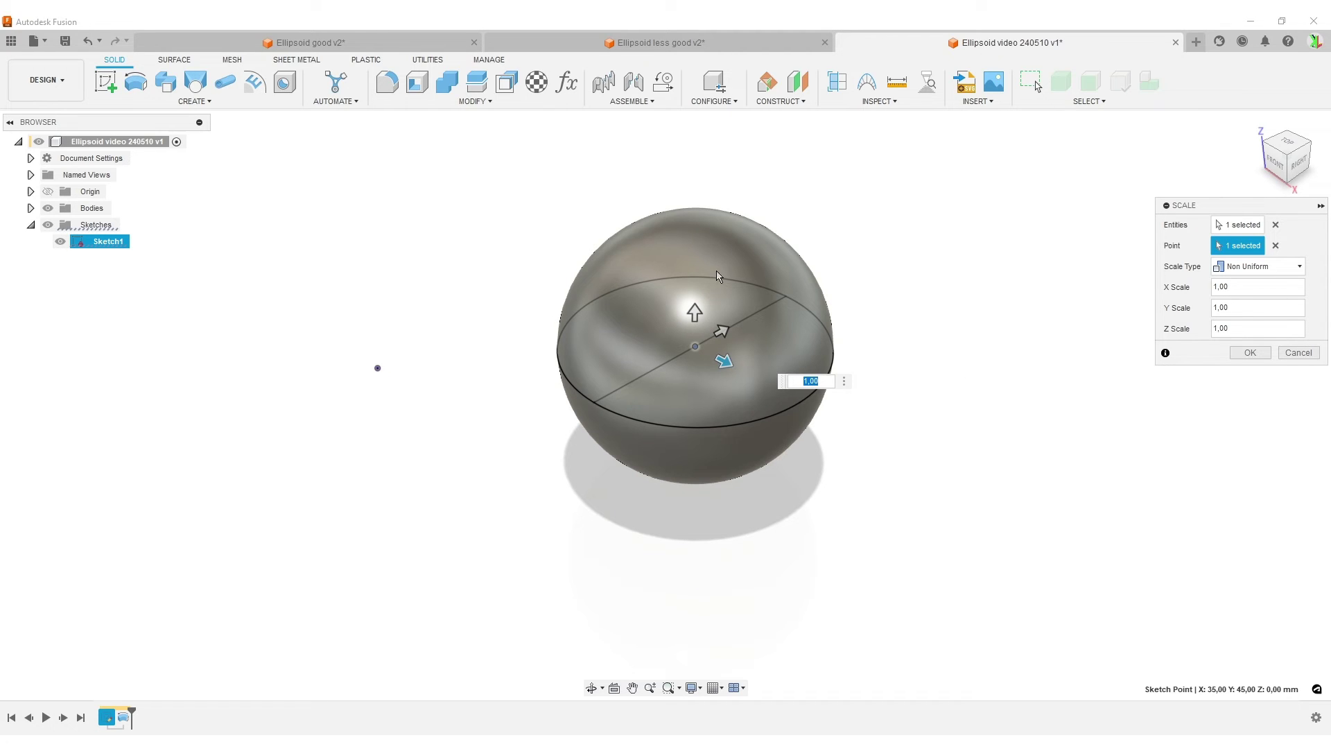
{"action": "scroll", "coordinate": [730, 278], "scroll_direction": "down", "scroll_amount": 1}
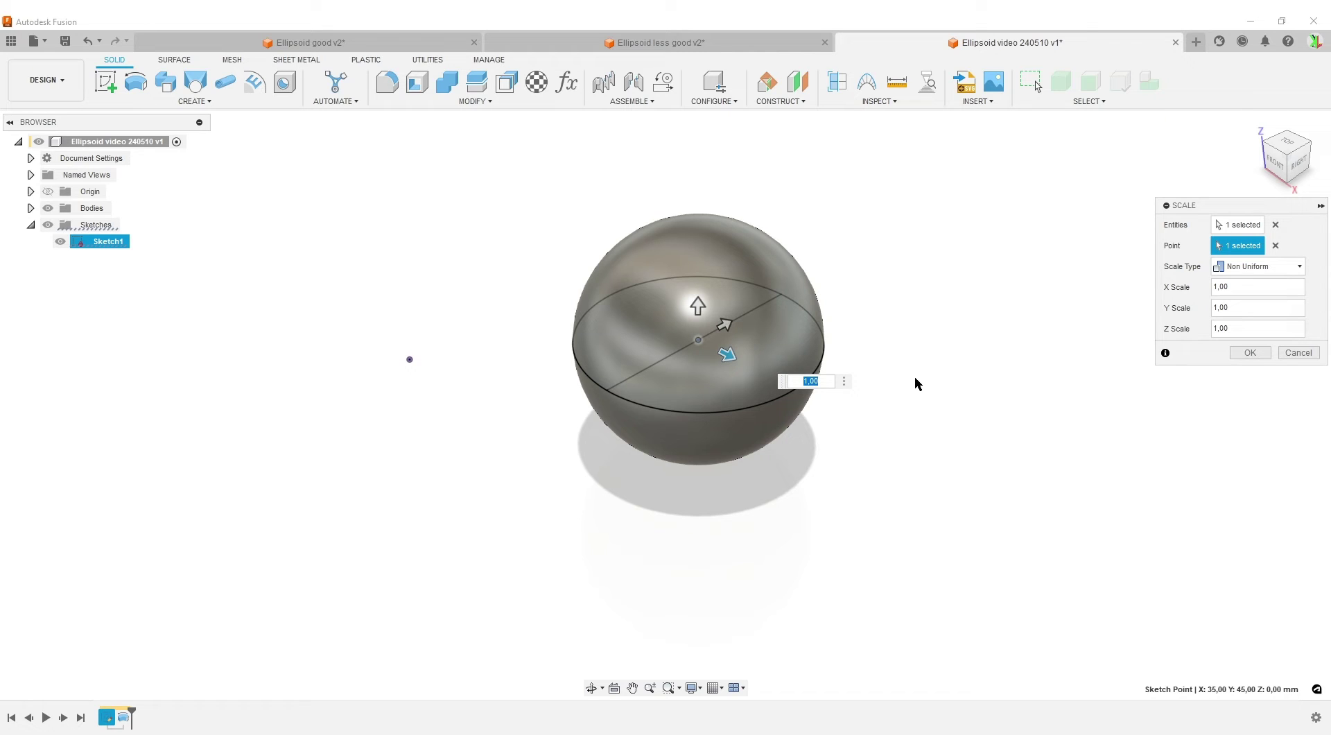
Set the X scale factor to 113mm/C_OD to stretch the sphere into an ellipsoid.
{"action": "left_click", "coordinate": [1238, 291]}
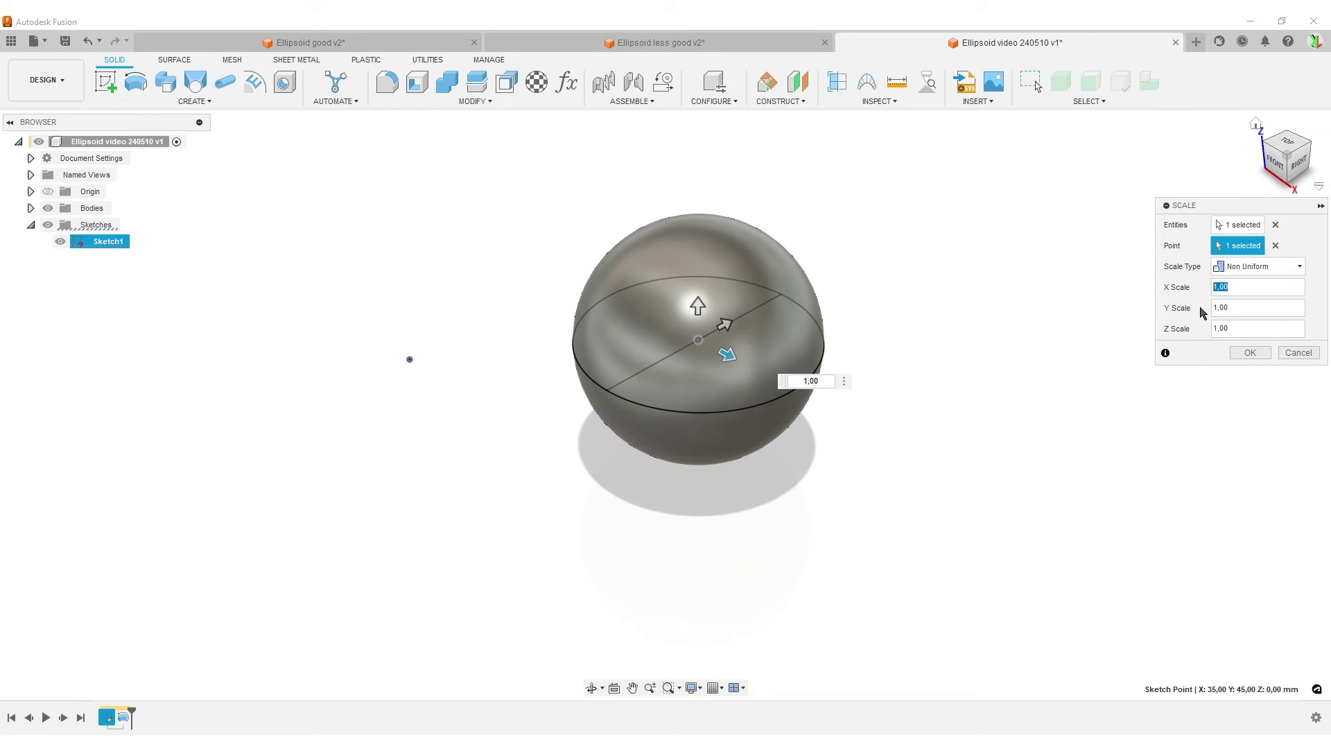
{"action": "type", "text": "113"}
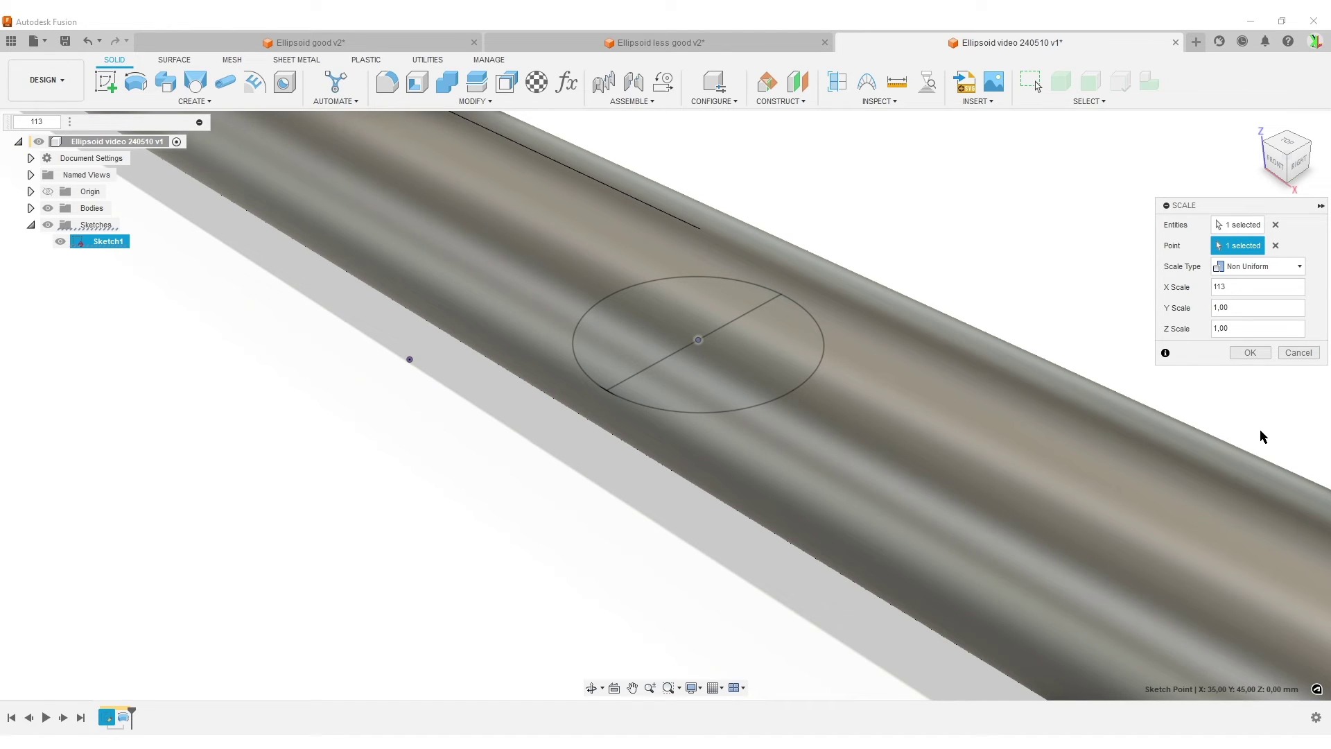
{"action": "type", "text": "mm"}
{"action": "type", "text": "/c"}
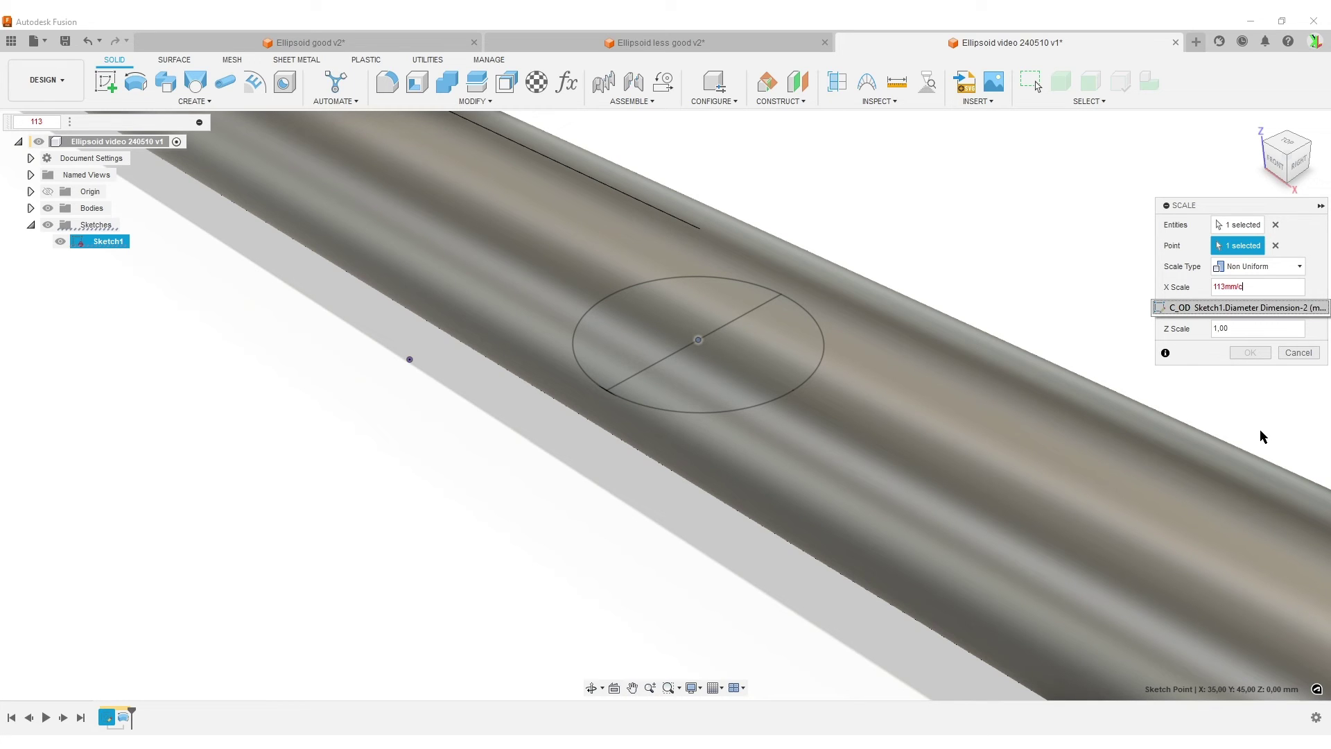
{"action": "key", "text": "Return"}
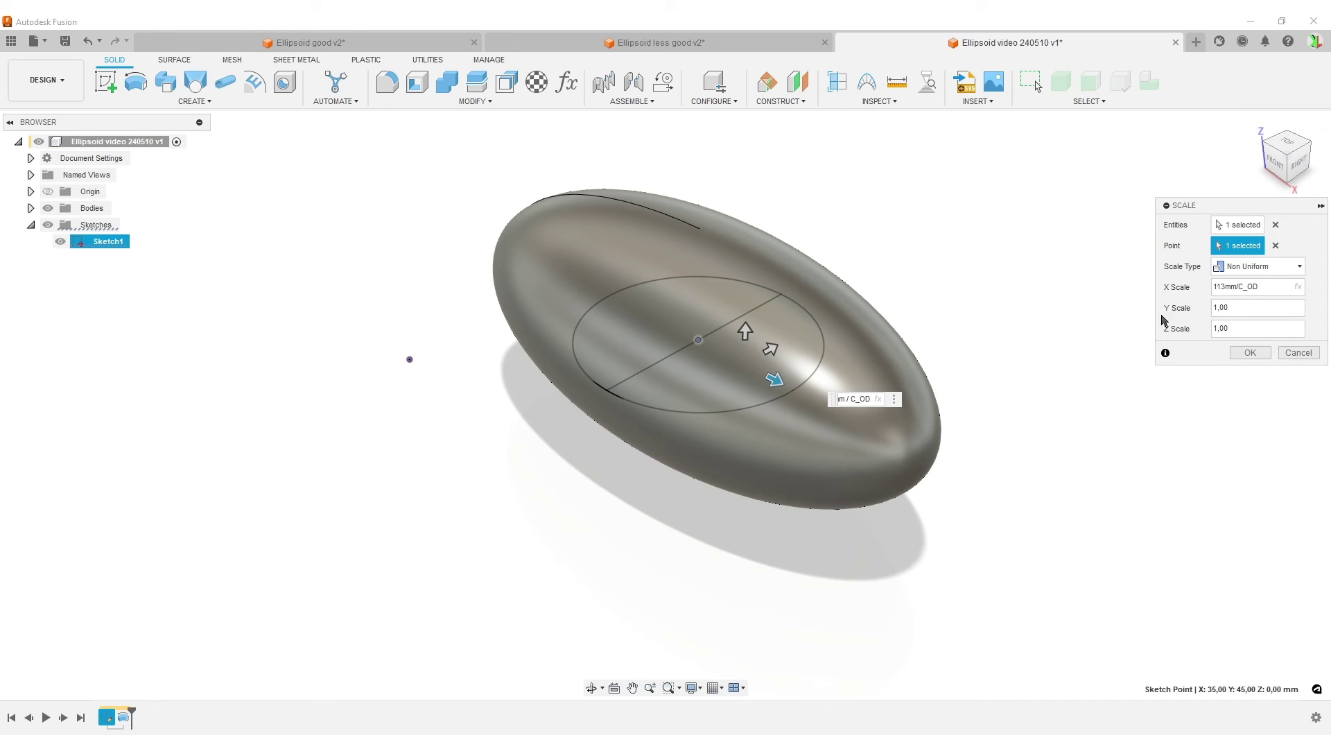
Set the Y factor to 76mm/C_OD and Z to 200mm/C_OD, then apply the scale.
{"action": "left_click", "coordinate": [1240, 305]}
{"action": "type", "text": "76"}
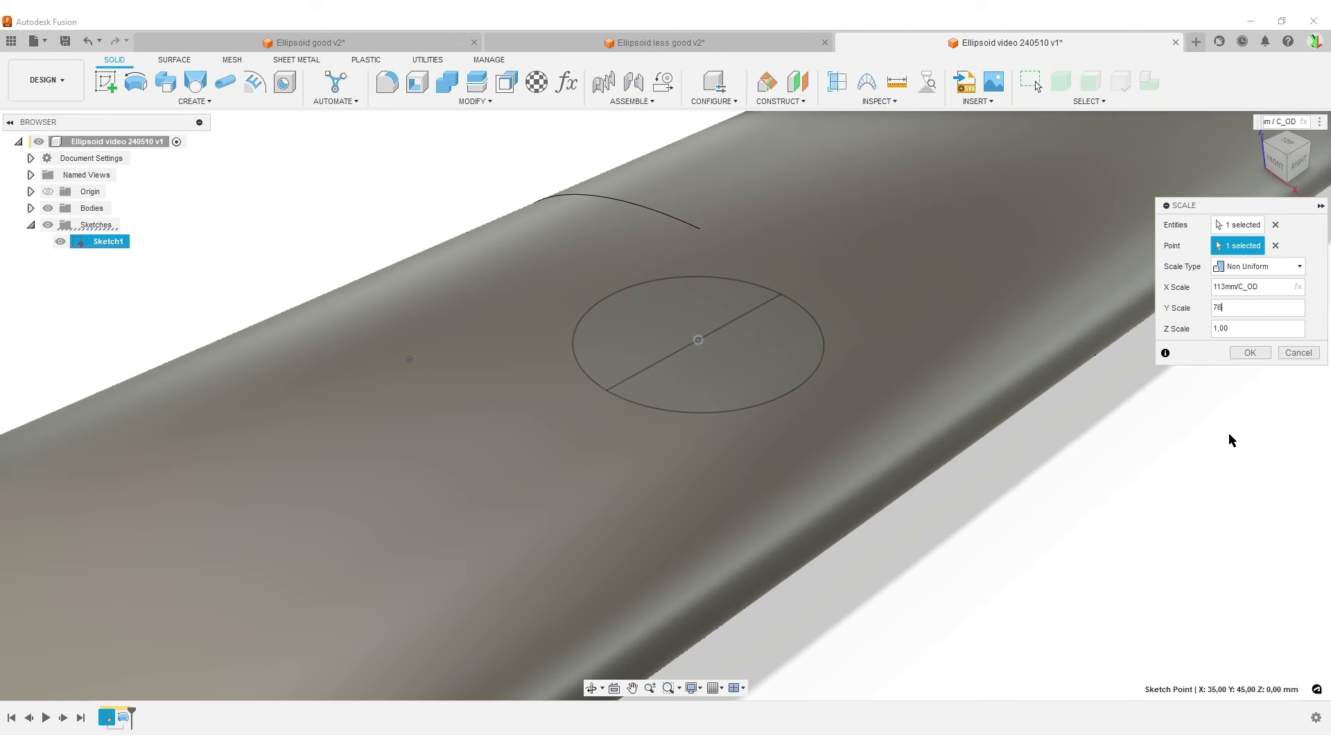
{"action": "type", "text": "mm/C_OD"}
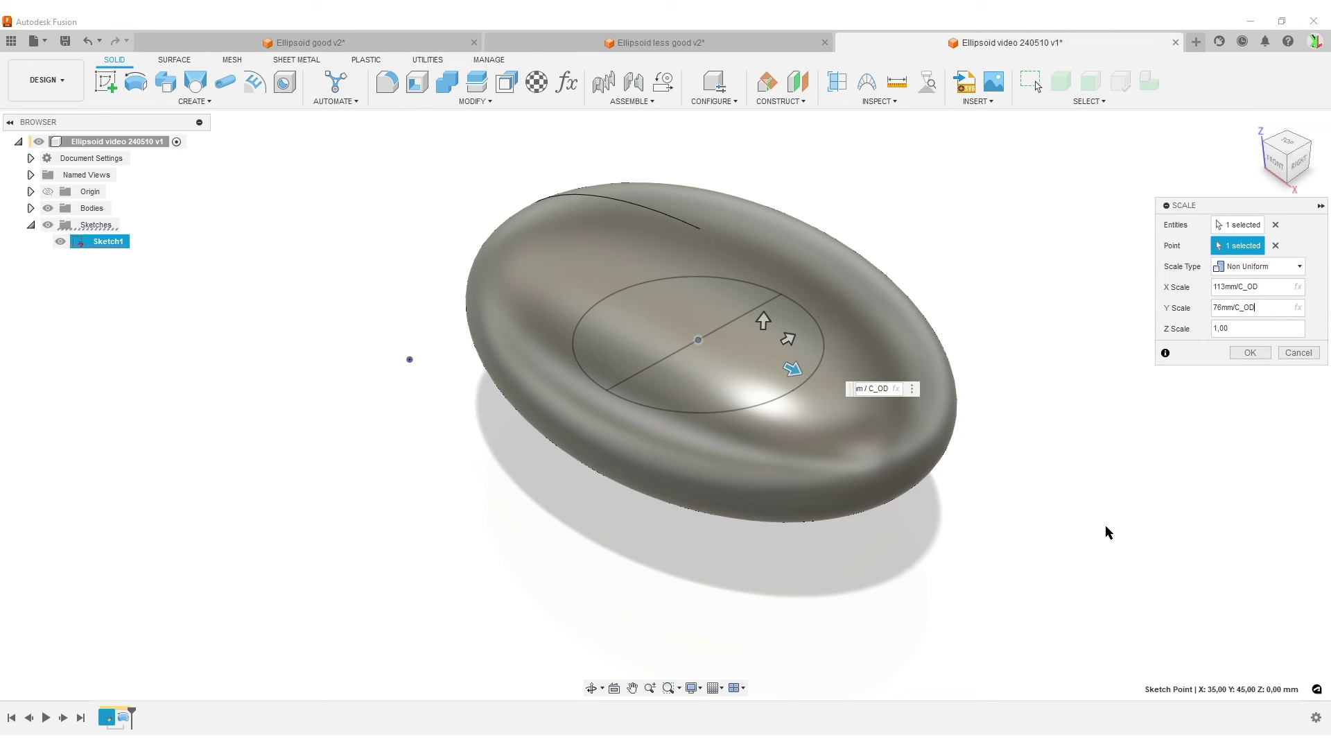
{"action": "key", "text": "Tab"}
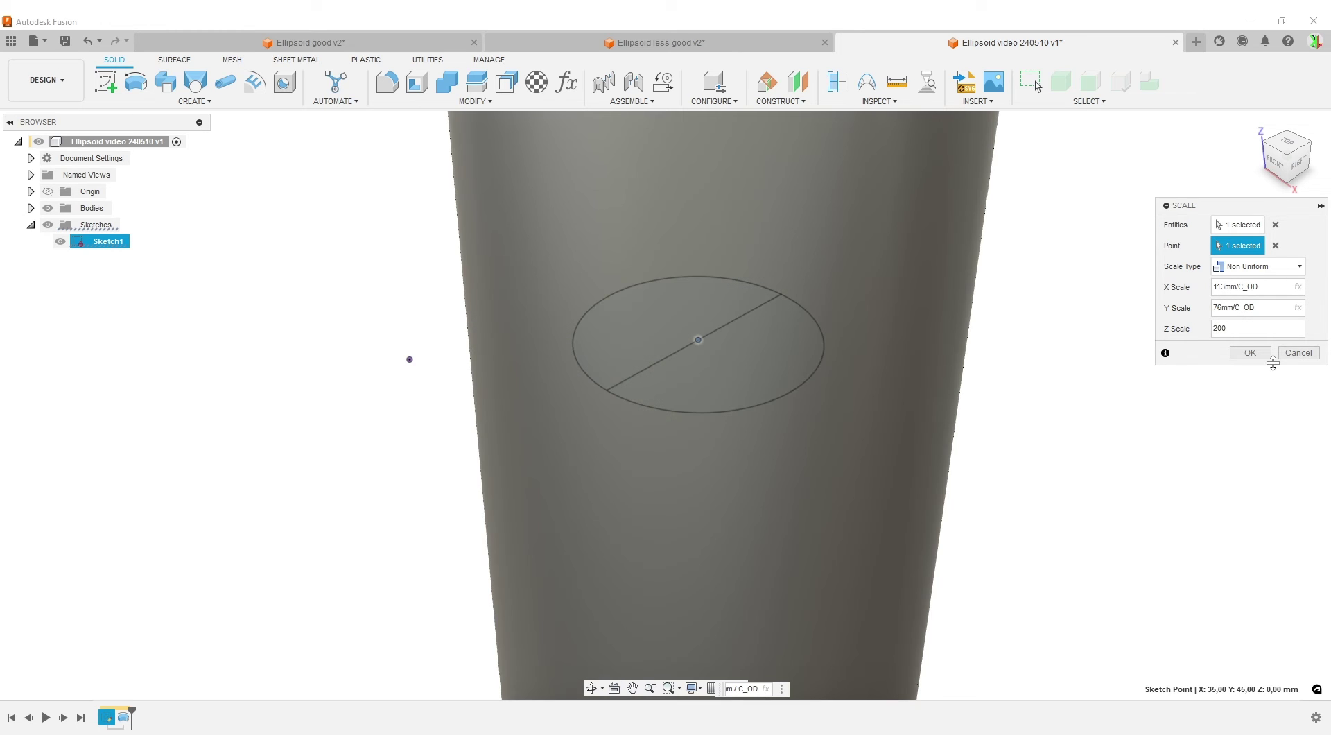
{"action": "type", "text": "/c"}
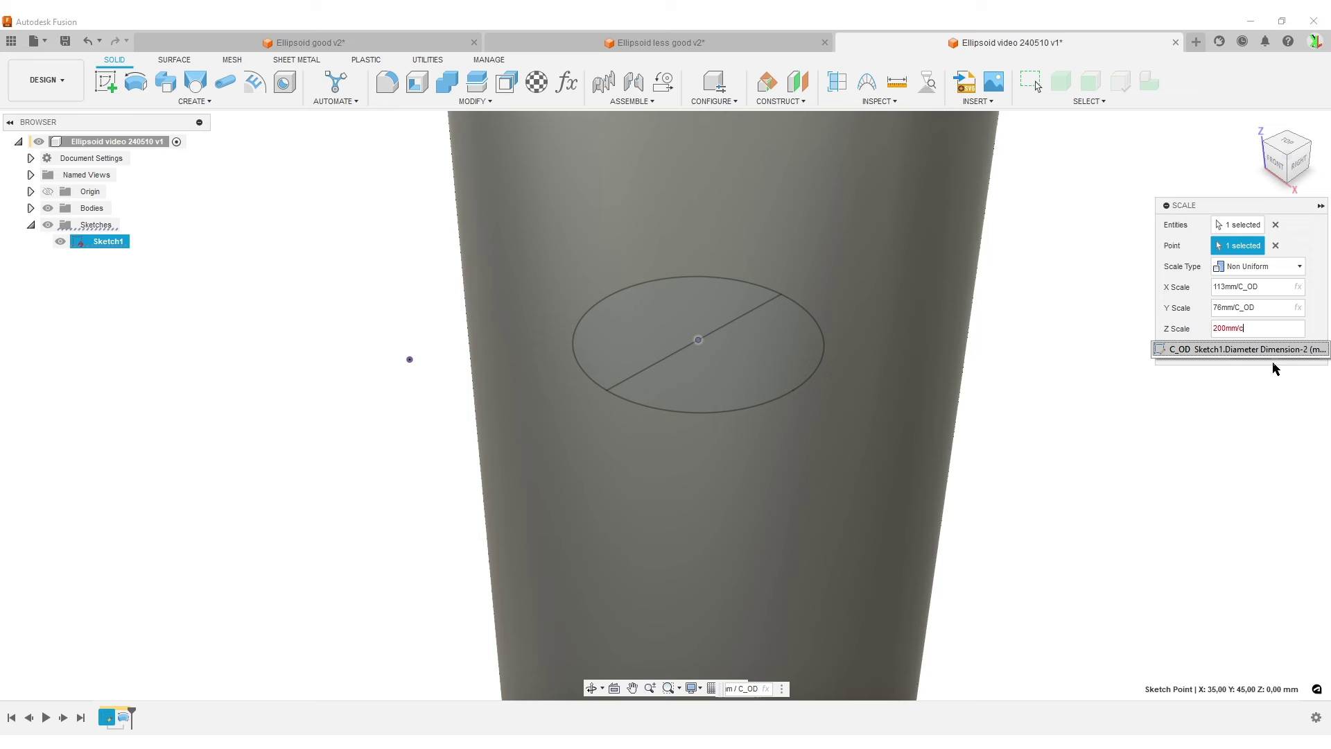
{"action": "left_click", "coordinate": [1273, 351]}
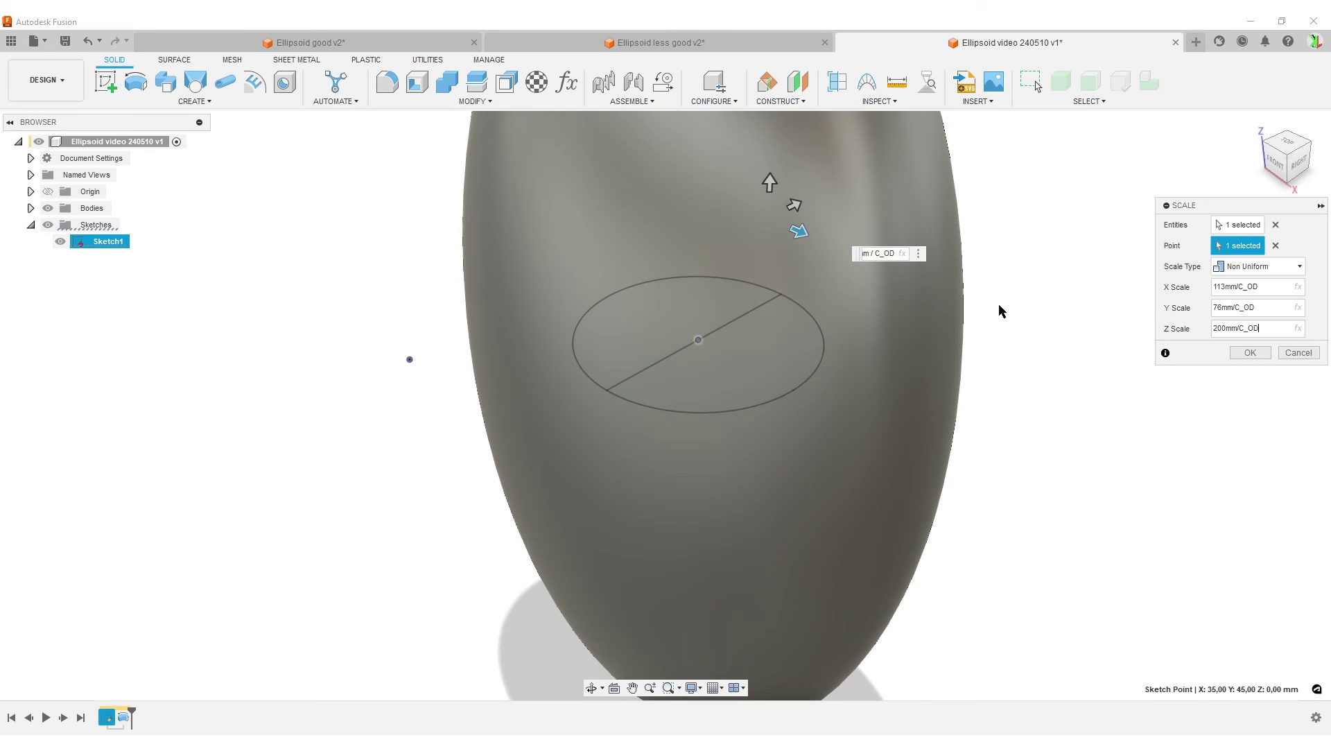
{"action": "left_click", "coordinate": [1250, 352]}
{"action": "scroll", "coordinate": [1001, 454], "scroll_direction": "down", "scroll_amount": 3}
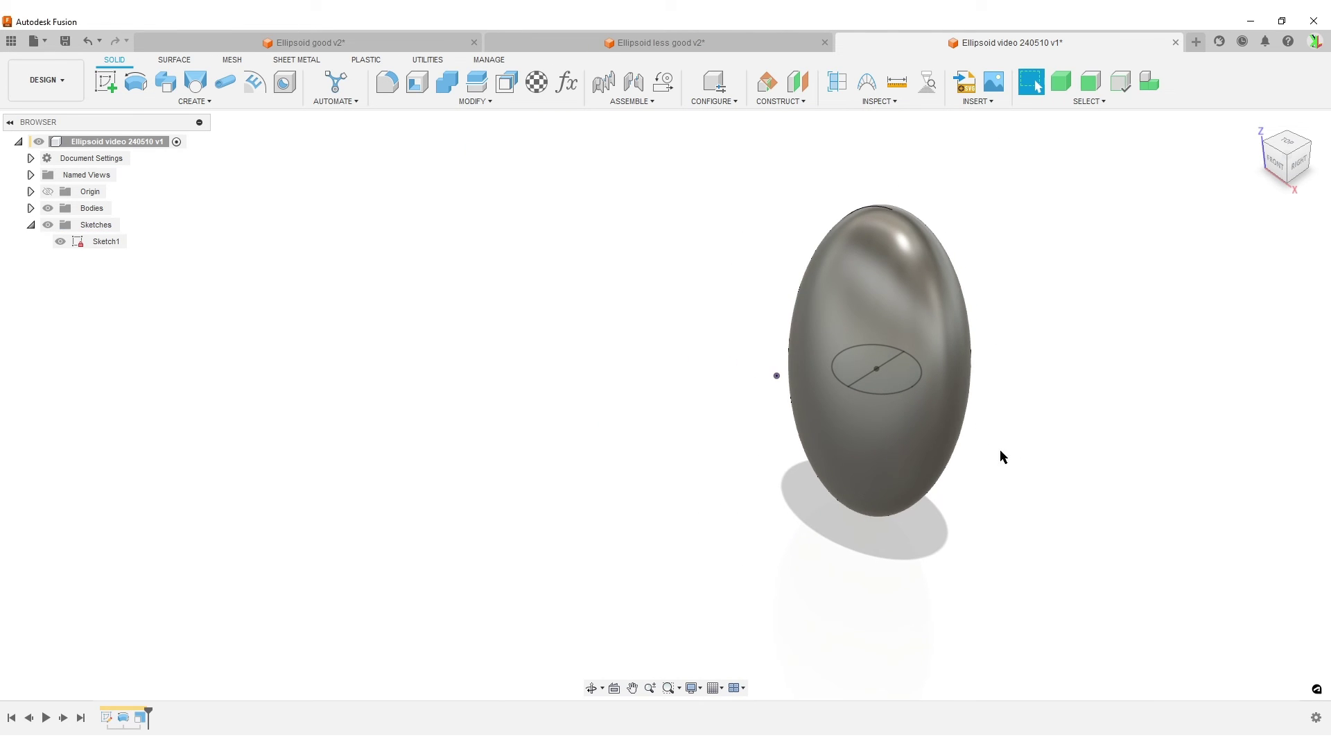
Preview a curvature map on the ellipsoid from the side, then cancel it.
{"action": "middle_click_drag", "start_coordinate": [1001, 455], "coordinate": [1033, 416], "text": "shift"}
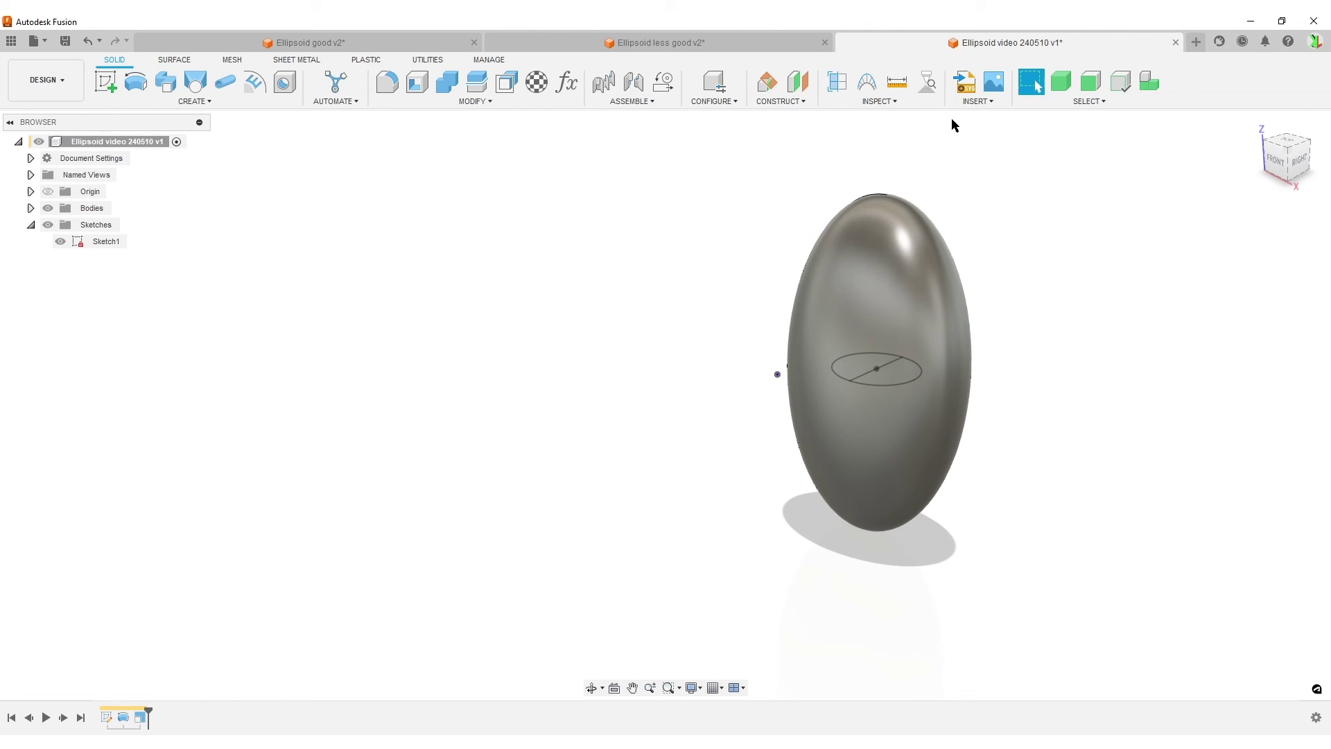
{"action": "left_click", "coordinate": [877, 104]}
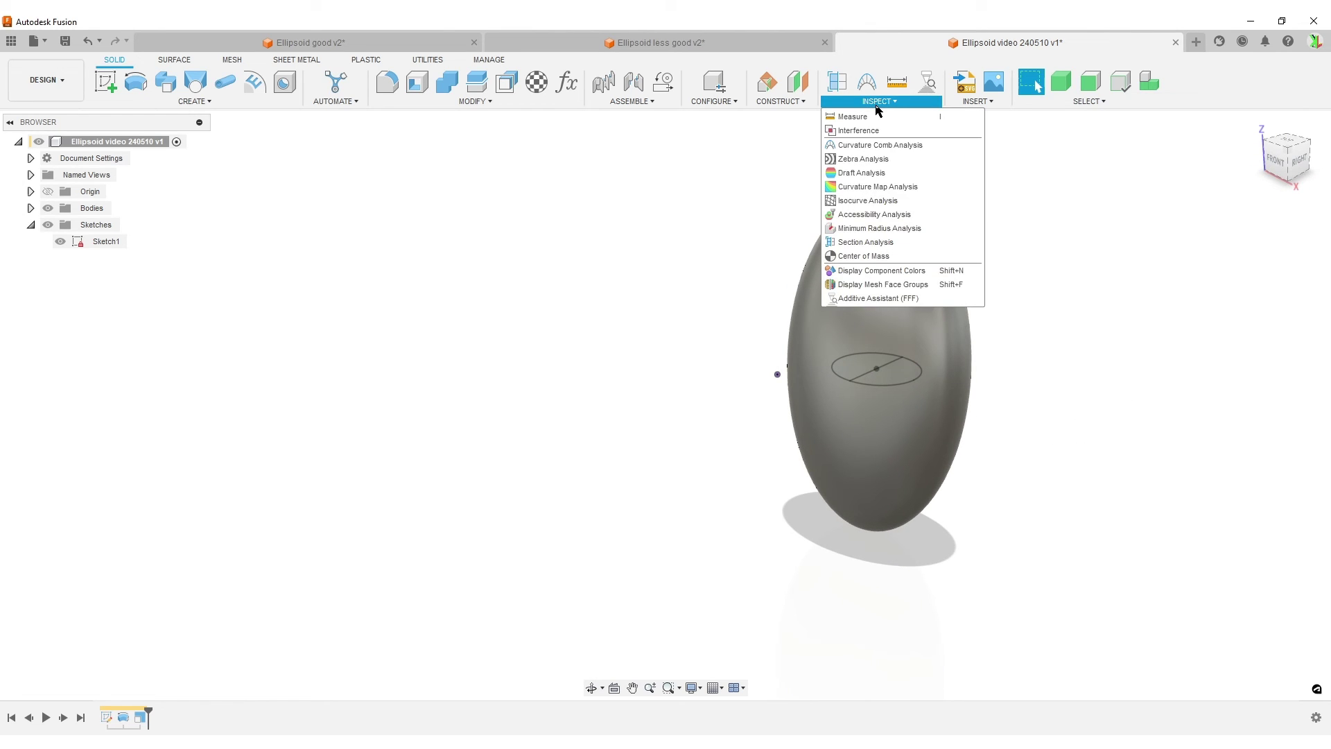
{"action": "left_click", "coordinate": [898, 187]}
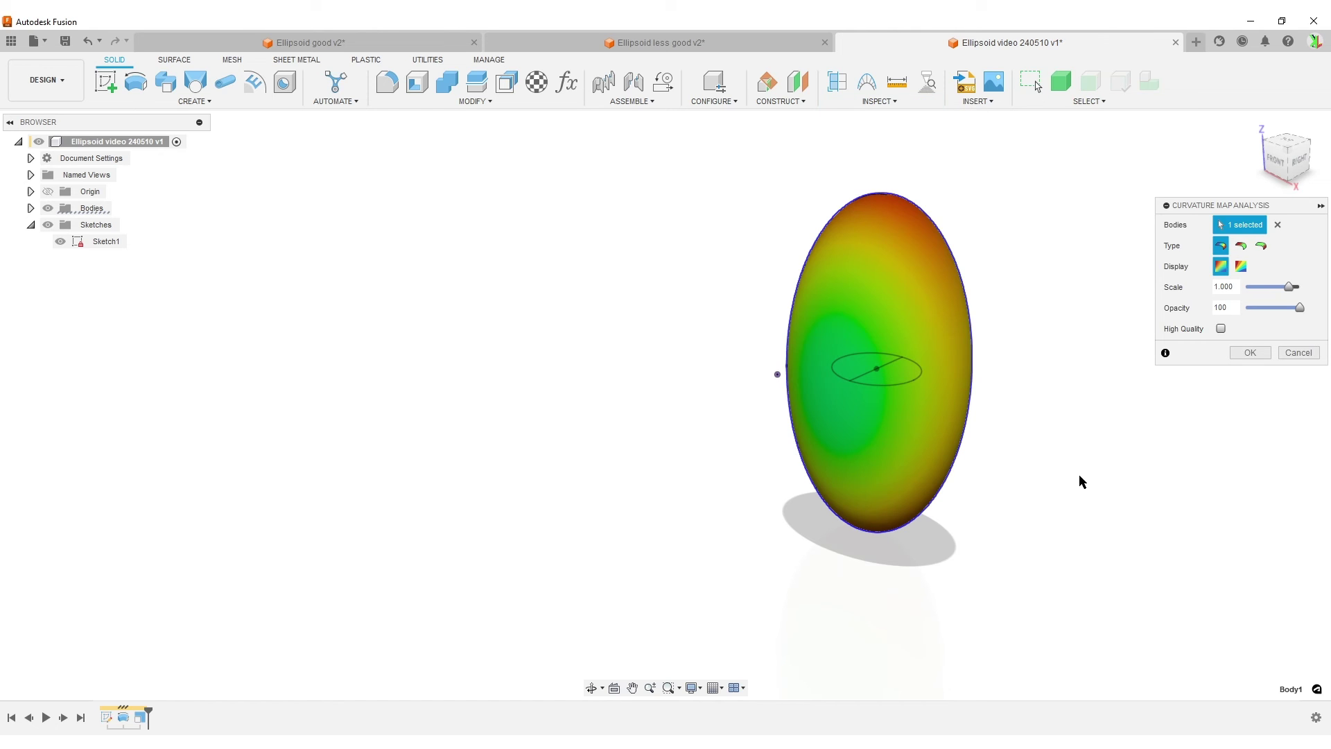
{"action": "middle_click_drag", "start_coordinate": [1078, 485], "coordinate": [1046, 481], "text": "shift"}
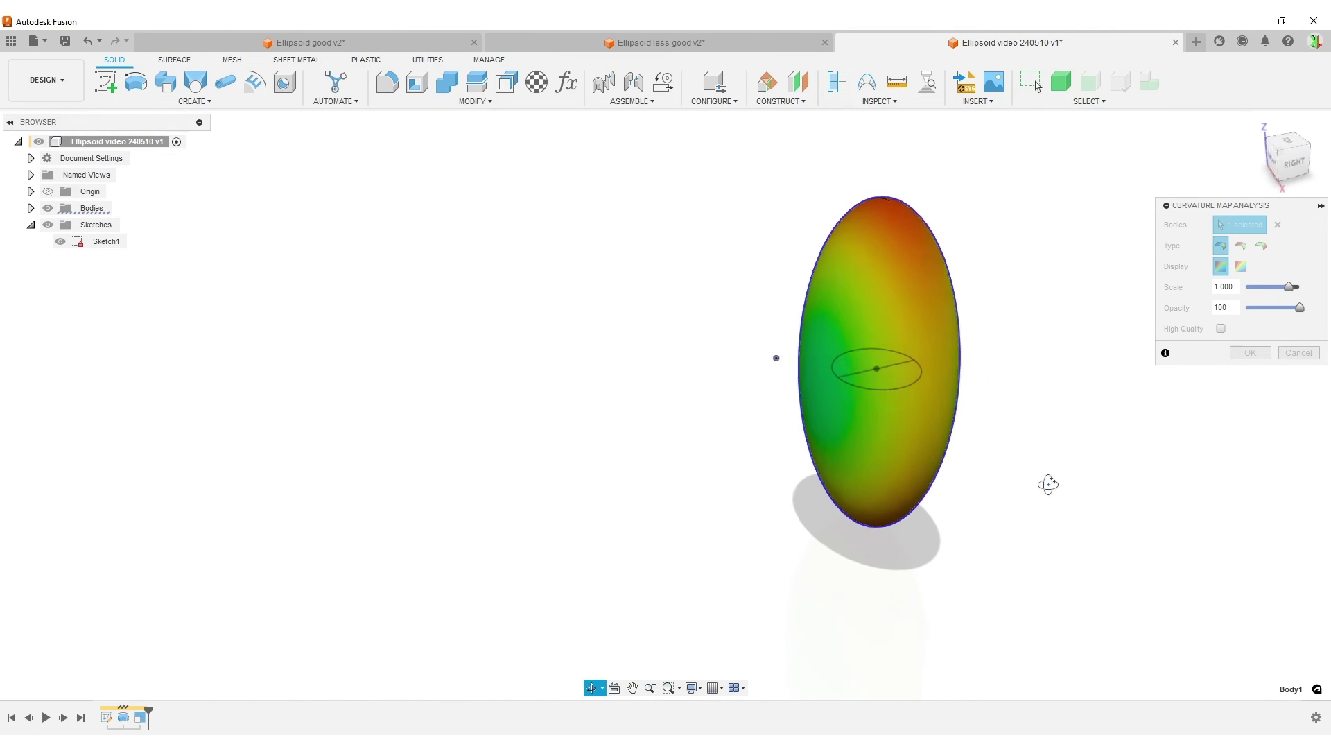
{"action": "left_click", "coordinate": [1298, 353]}
Preview zebra stripes on the ellipsoid from another angle, then cancel the analysis.
{"action": "left_click", "coordinate": [871, 101]}
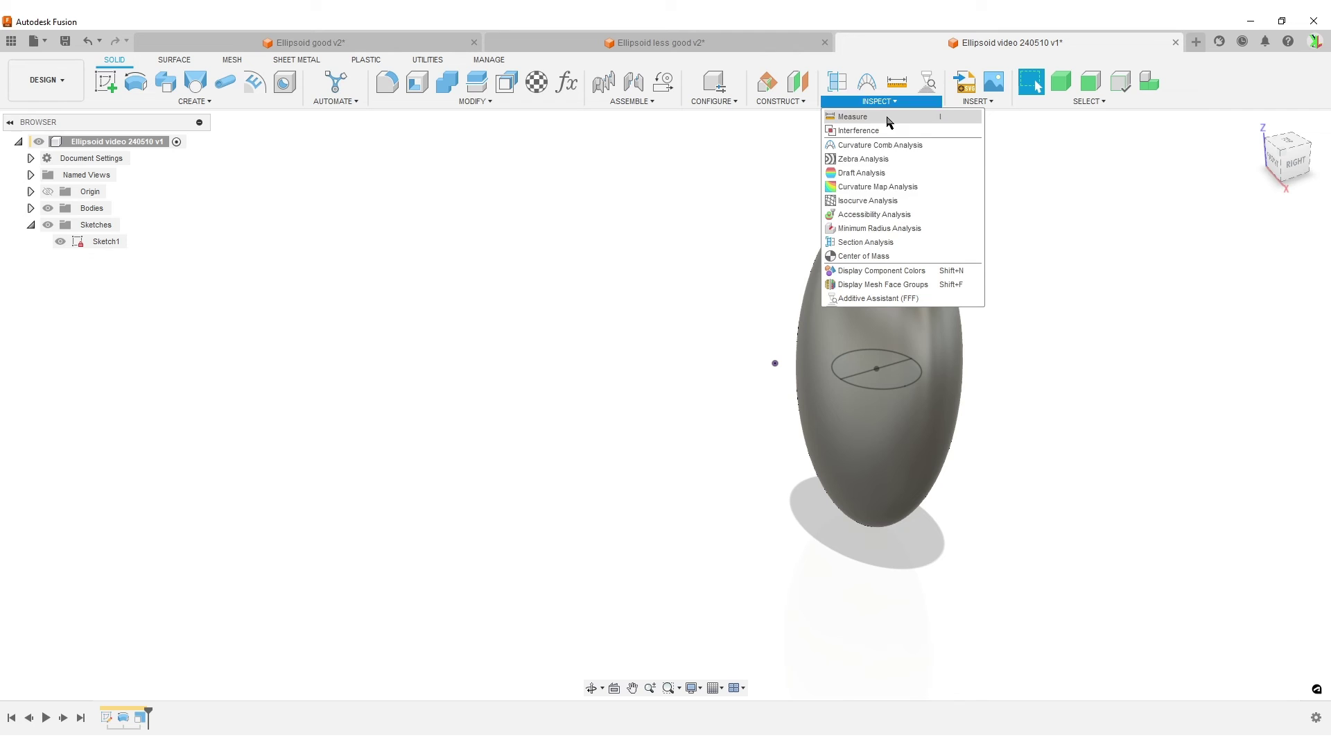
{"action": "left_click", "coordinate": [863, 159]}
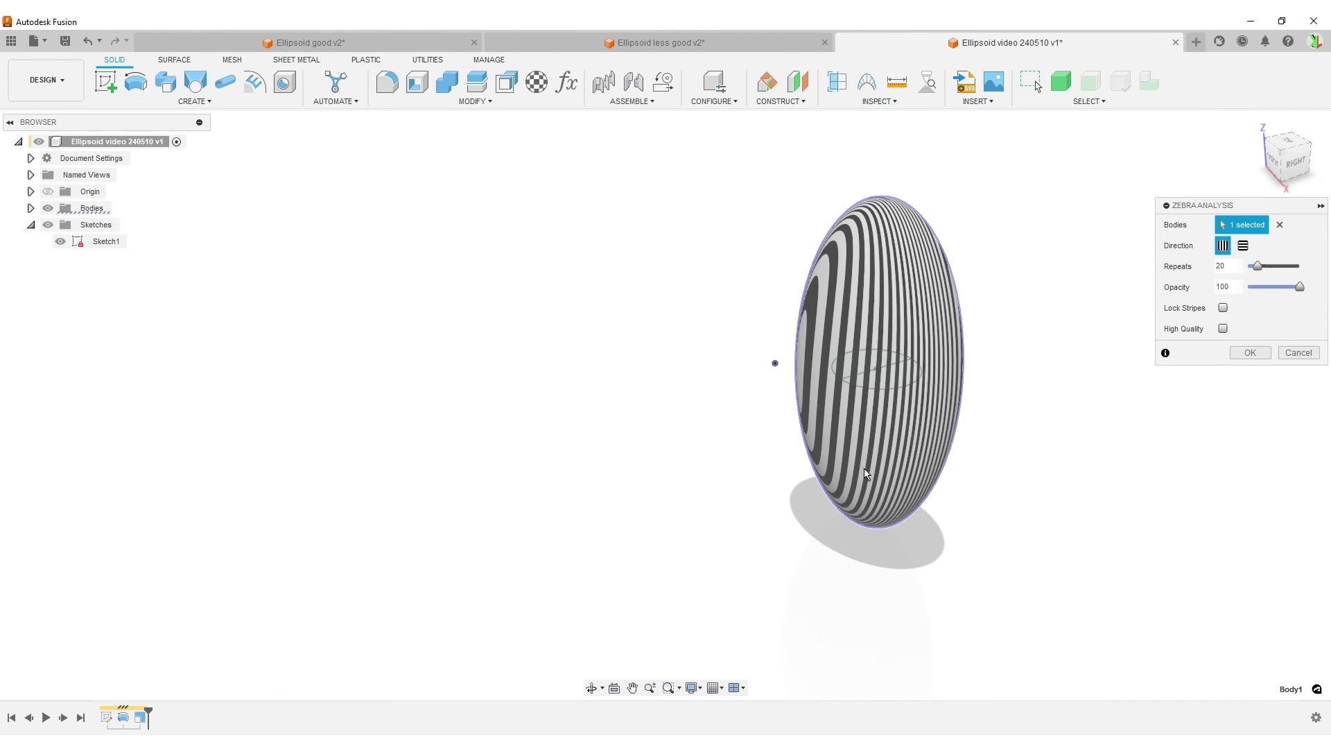
{"action": "middle_click_drag", "start_coordinate": [867, 475], "coordinate": [962, 468], "text": "shift"}
{"action": "left_click", "coordinate": [1299, 353]}
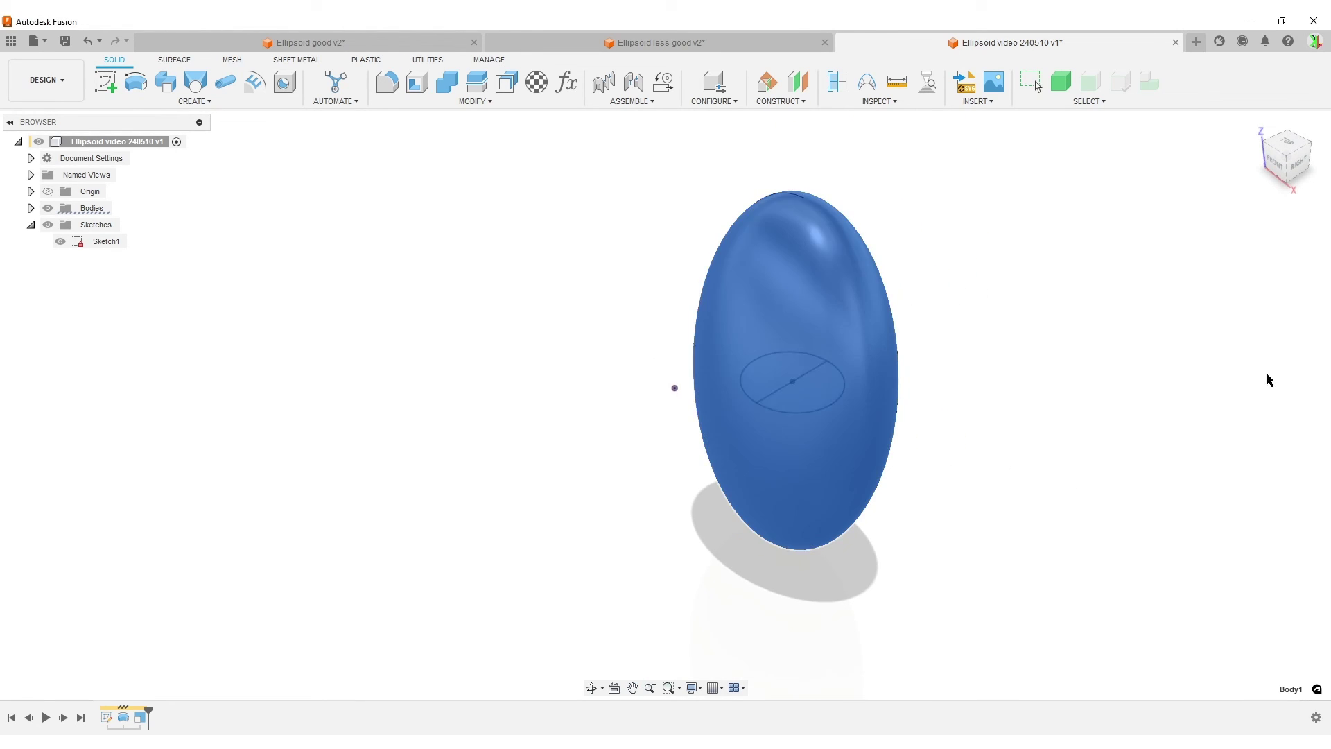
Run an isocurve analysis on the ellipsoid face with curvature combs enabled and lengthened.
{"action": "left_click", "coordinate": [879, 102]}
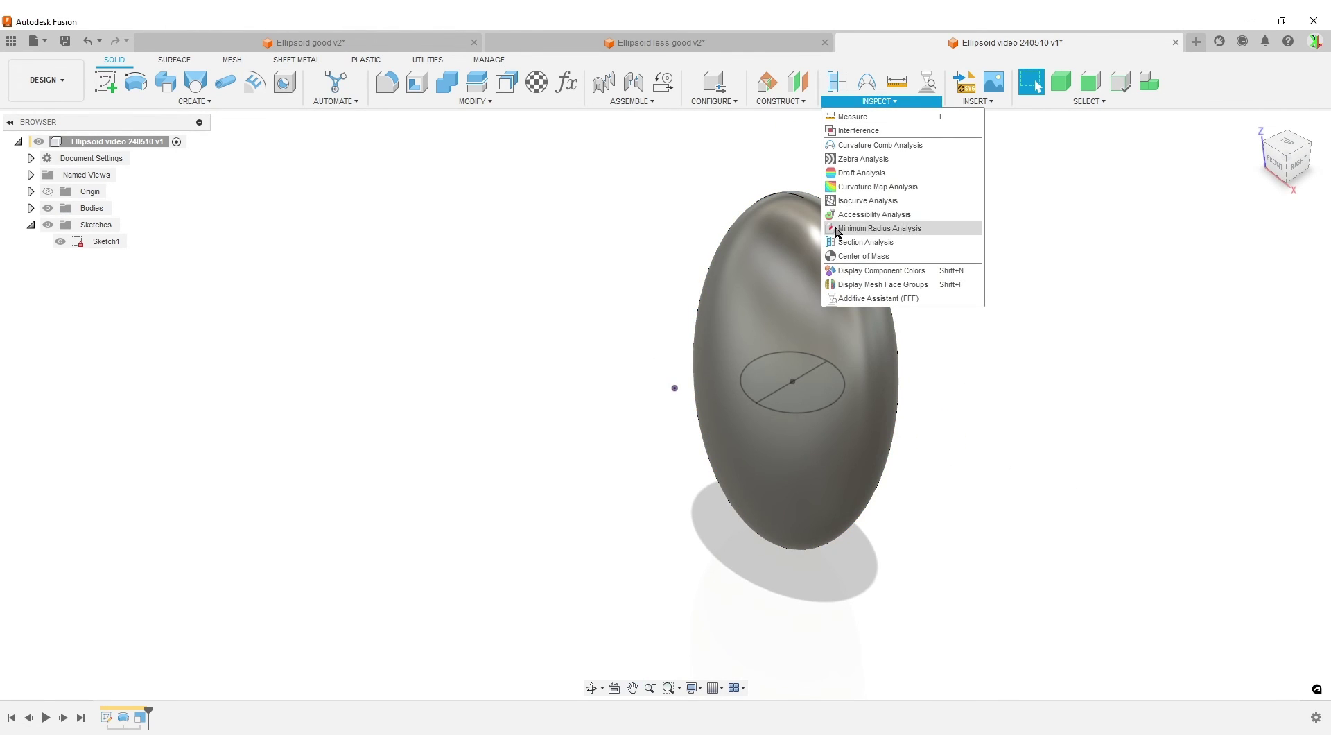
{"action": "left_click", "coordinate": [844, 199]}
{"action": "left_click", "coordinate": [816, 303]}
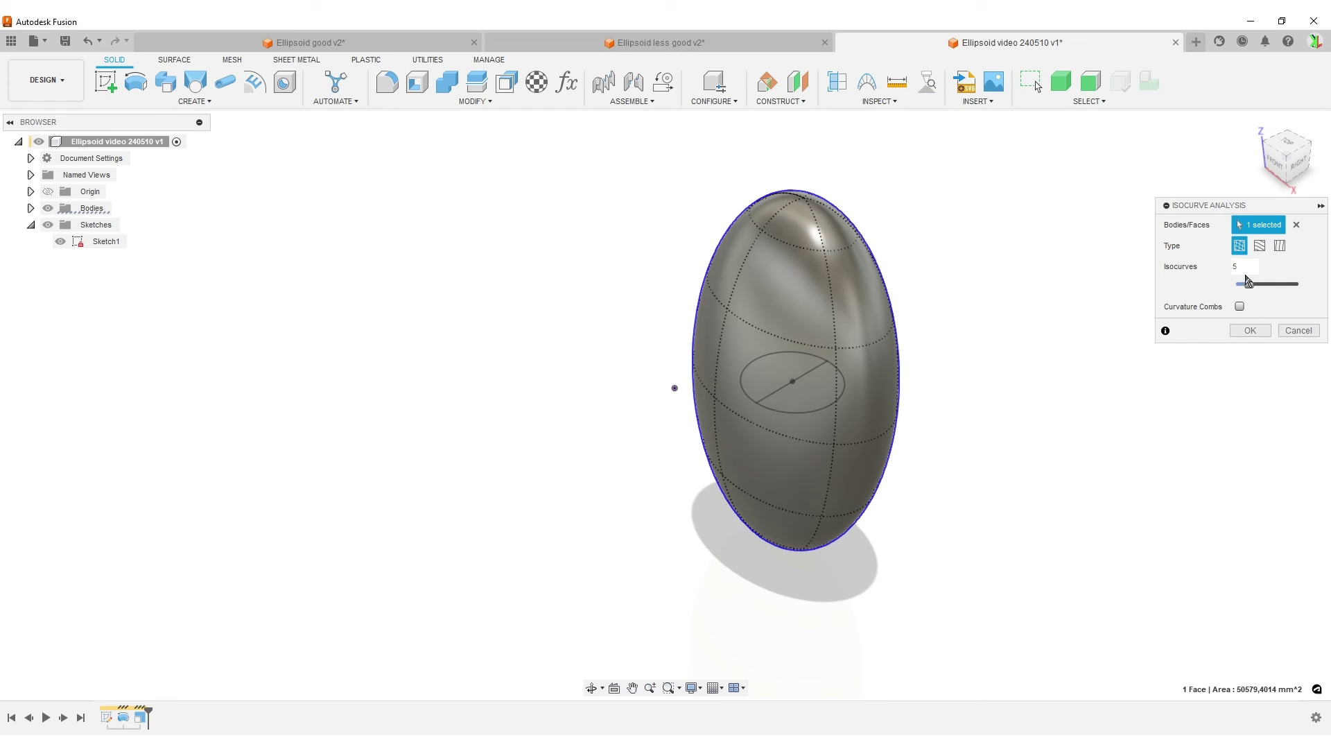
{"action": "left_click", "coordinate": [1240, 306]}
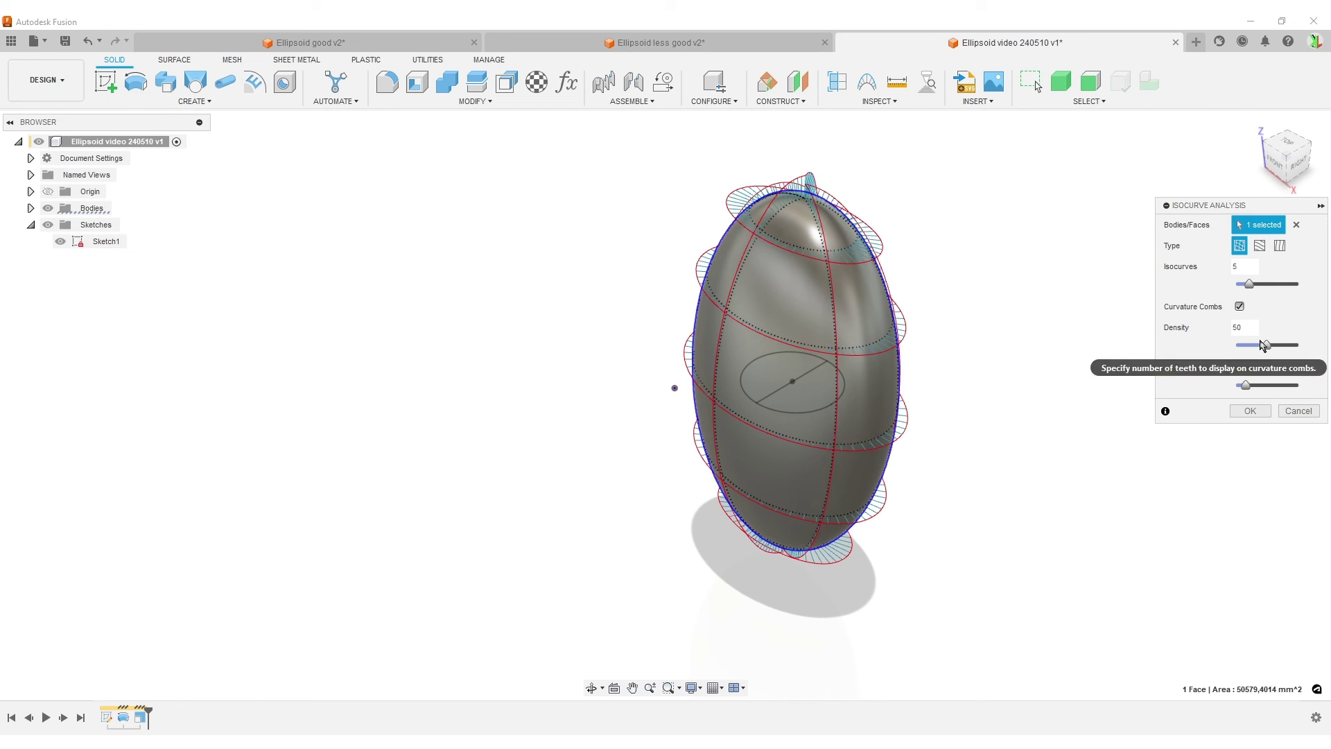
{"action": "left_click_drag", "start_coordinate": [1246, 385], "coordinate": [1263, 388]}
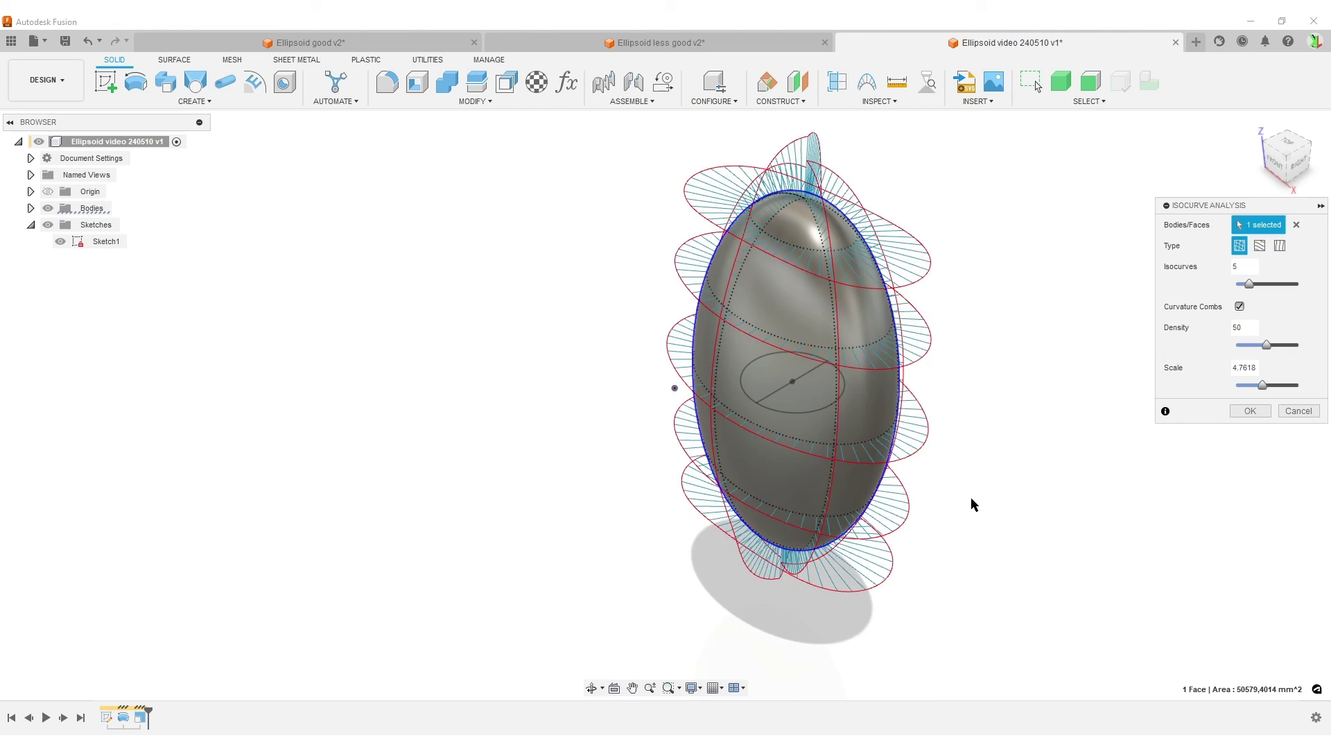
{"action": "middle_click_drag", "start_coordinate": [971, 505], "coordinate": [1001, 551], "text": "shift"}
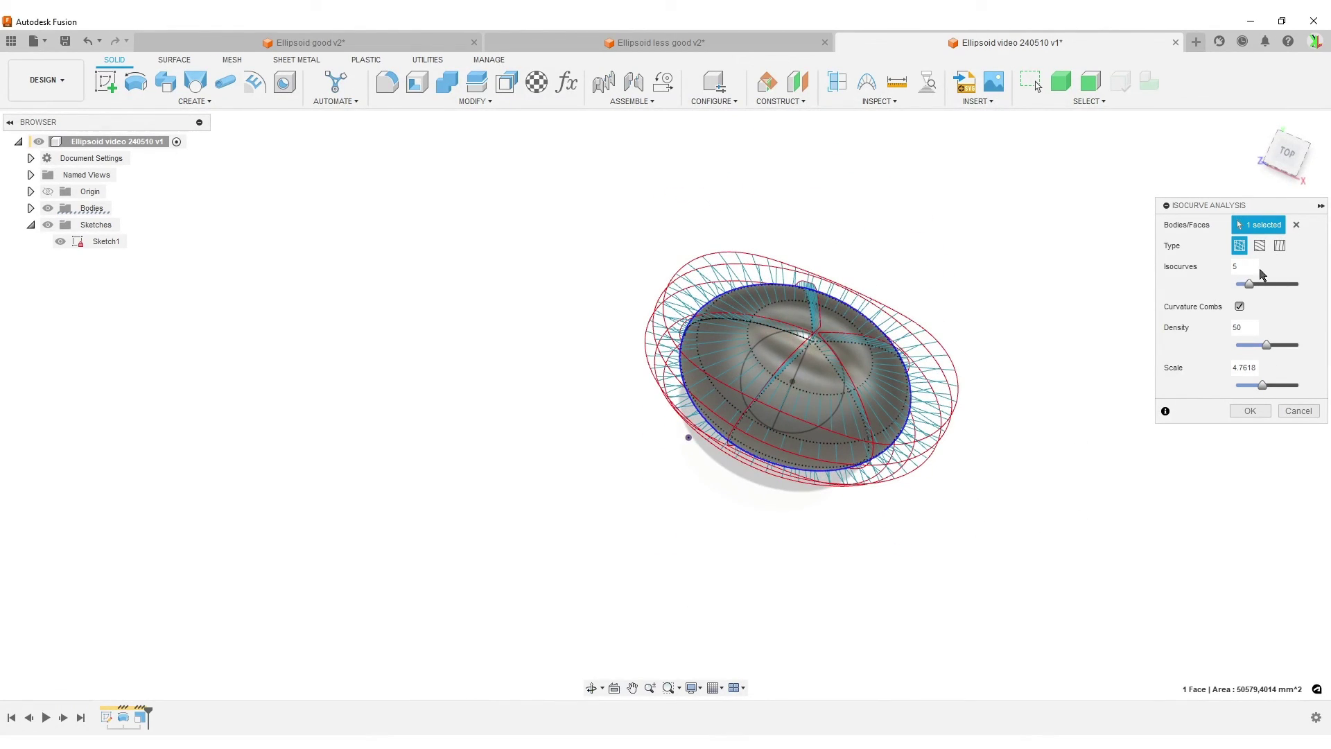
Change the isocurve count to 6, then 8, lengthen the combs further, then cancel.
{"action": "double_click", "coordinate": [1244, 266]}
{"action": "type", "text": "6"}
{"action": "middle_click_drag", "start_coordinate": [980, 582], "coordinate": [1005, 563], "text": "shift"}
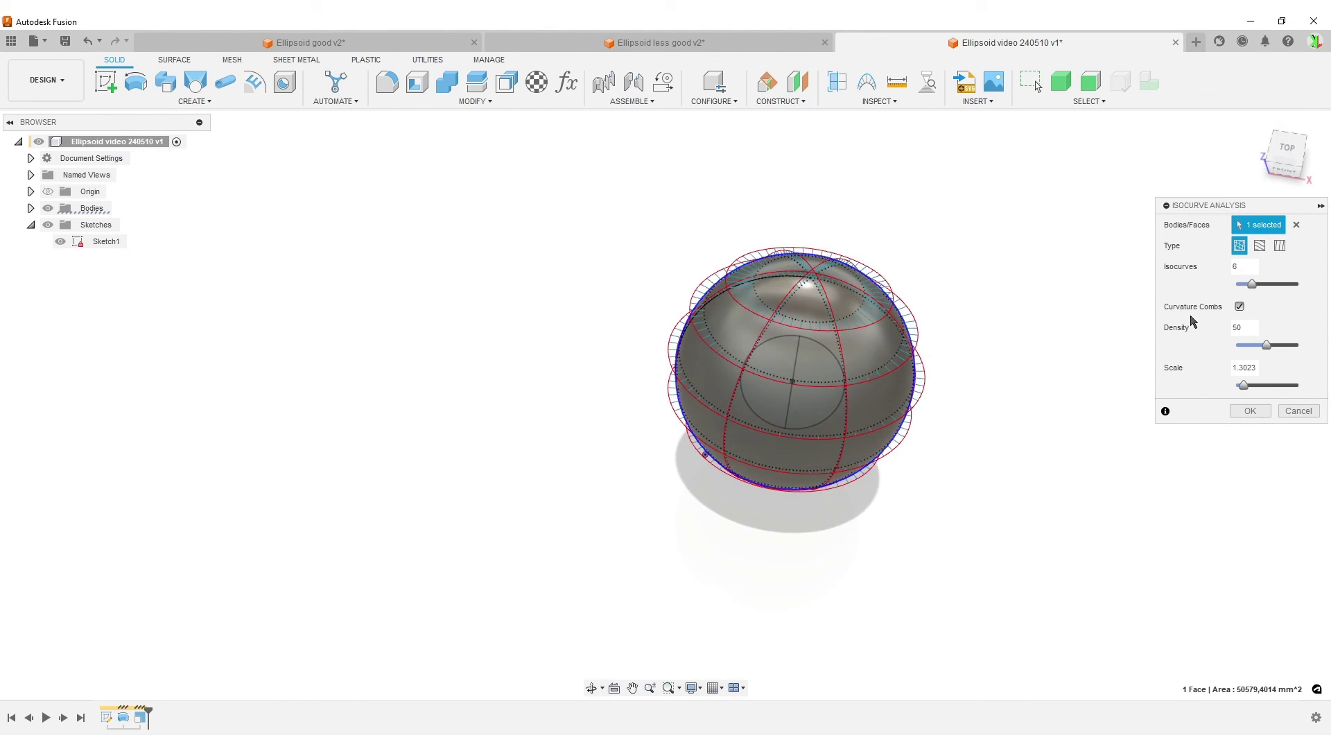
{"action": "double_click", "coordinate": [1237, 269]}
{"action": "type", "text": "8"}
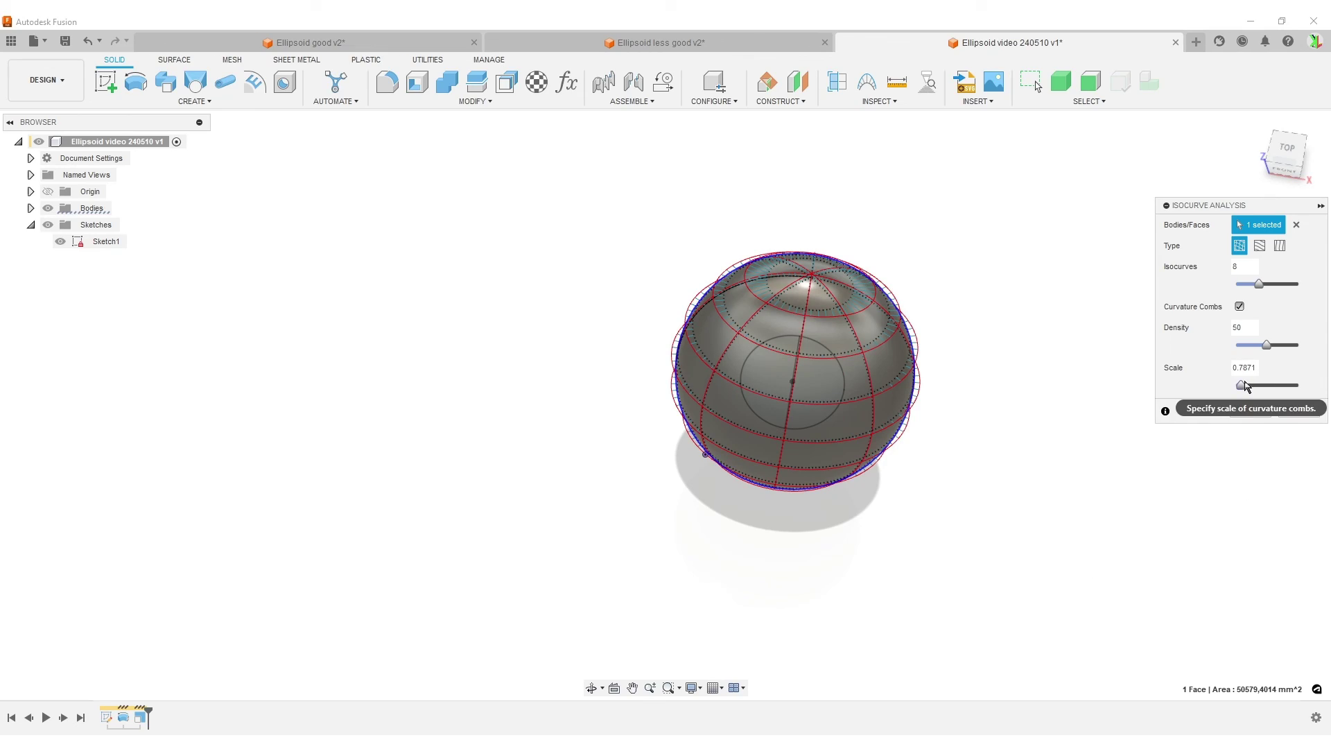
{"action": "left_click_drag", "start_coordinate": [1240, 385], "coordinate": [1273, 386]}
{"action": "middle_click_drag", "start_coordinate": [1027, 522], "coordinate": [976, 460], "text": "shift"}
{"action": "left_click", "coordinate": [1299, 411]}
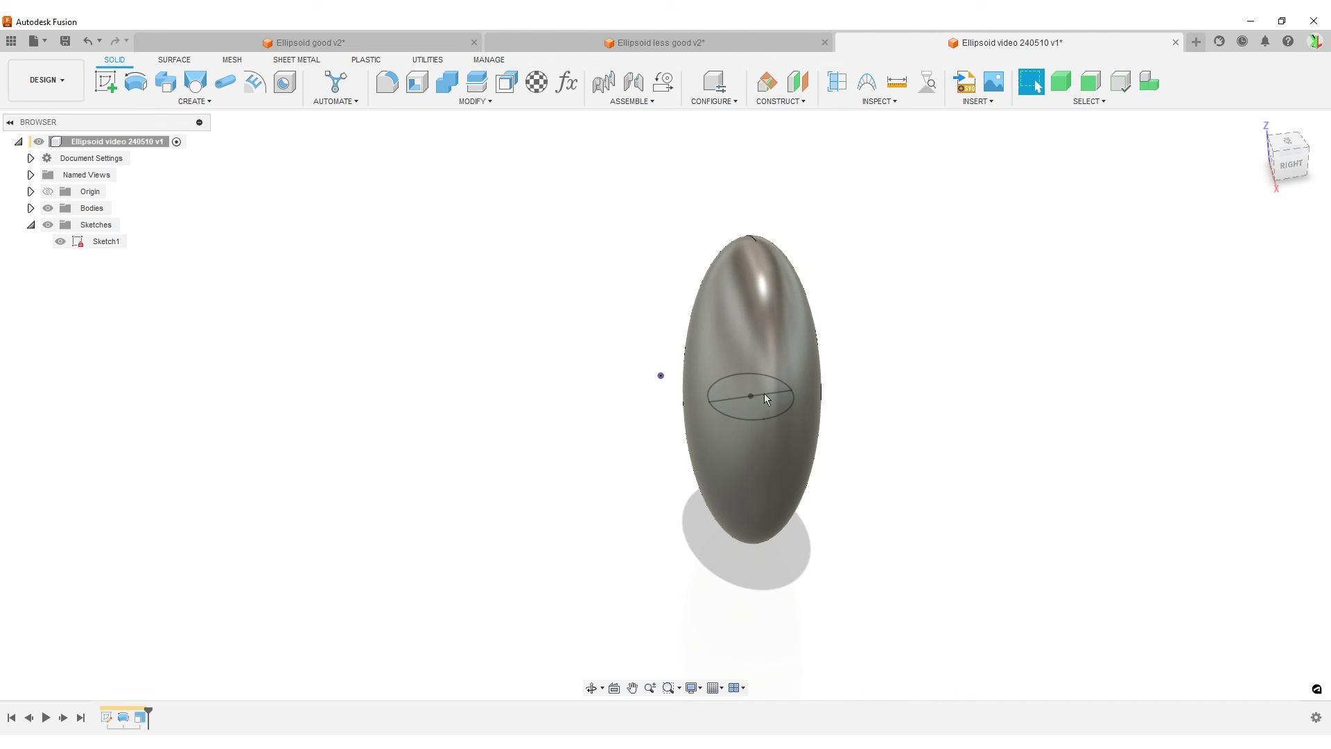
{"action": "double_click", "coordinate": [140, 717]}
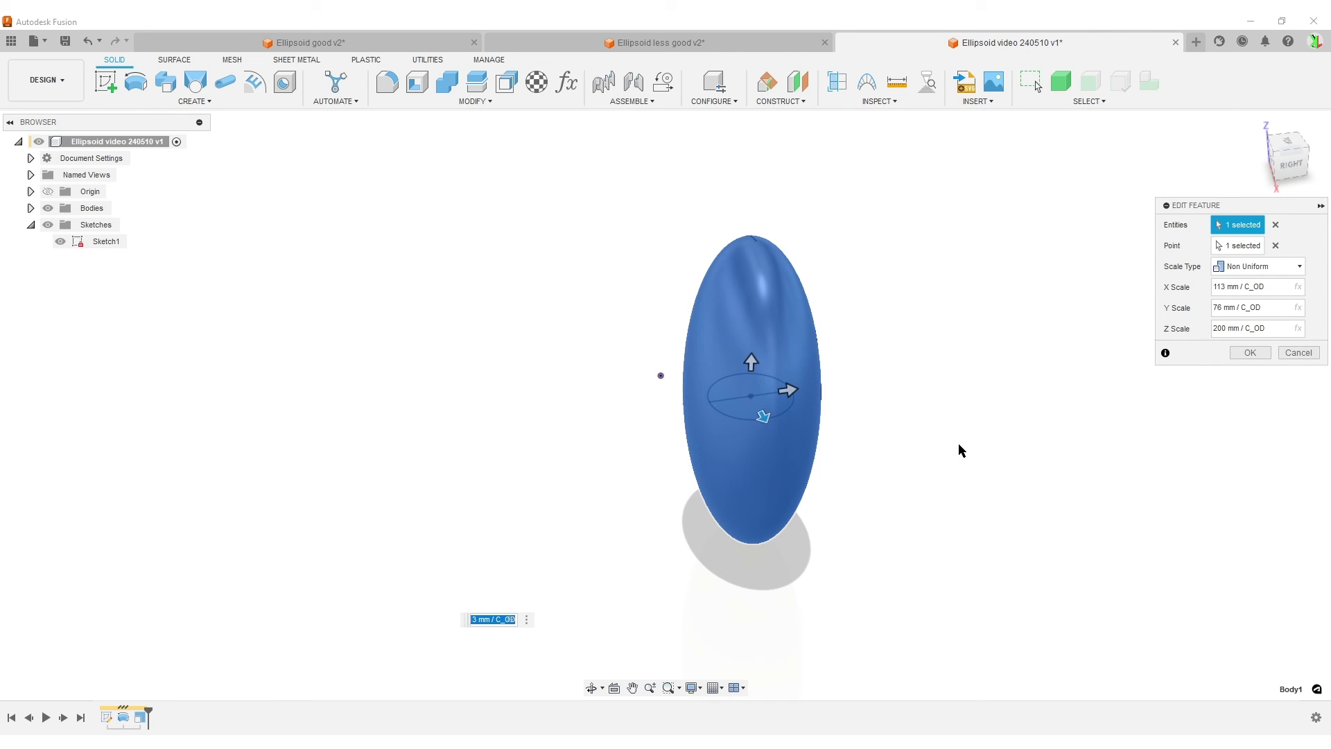
{"action": "left_click", "coordinate": [1298, 353]}
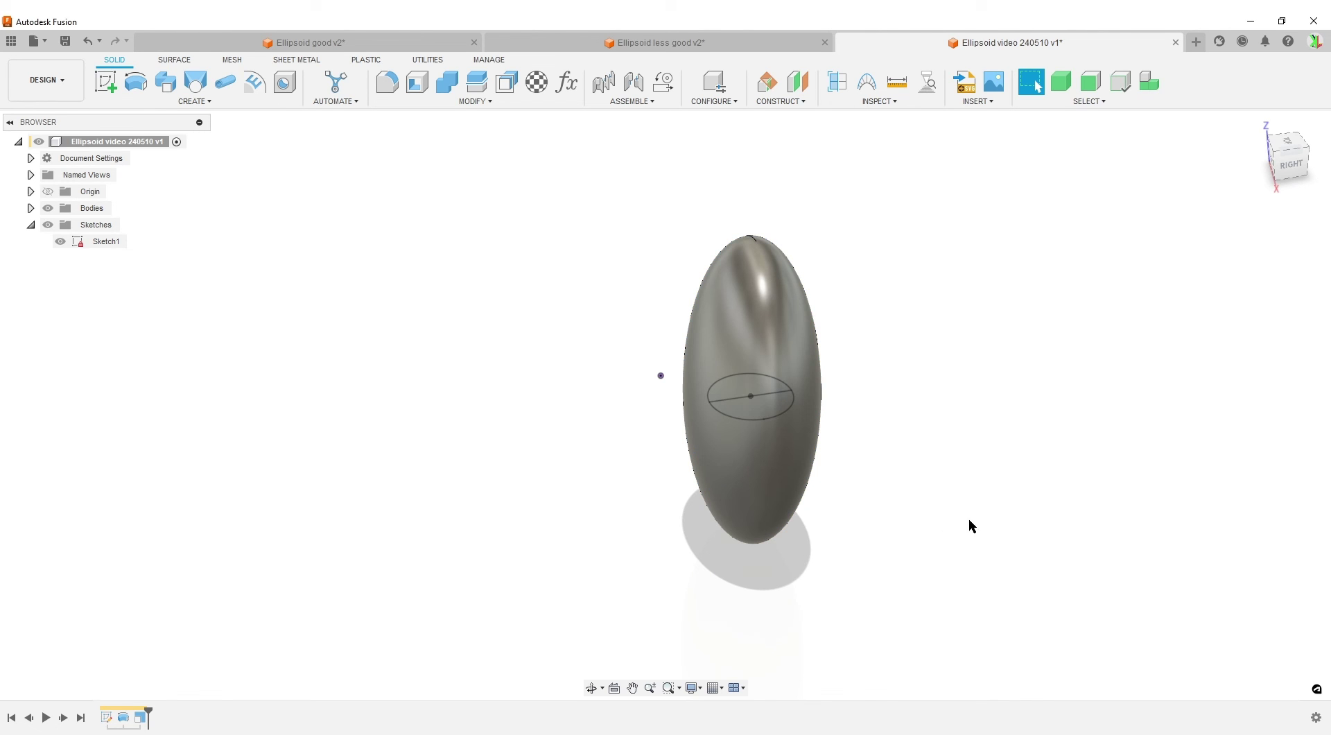